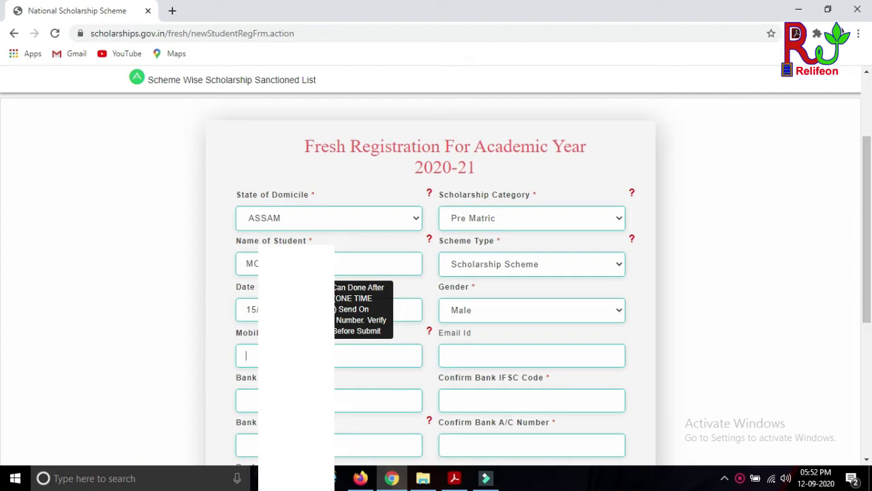
# - Enter the student's mobile number and paste their e-mail address into Email Id
pyautogui.write('863')
pyautogui.click(447, 353)
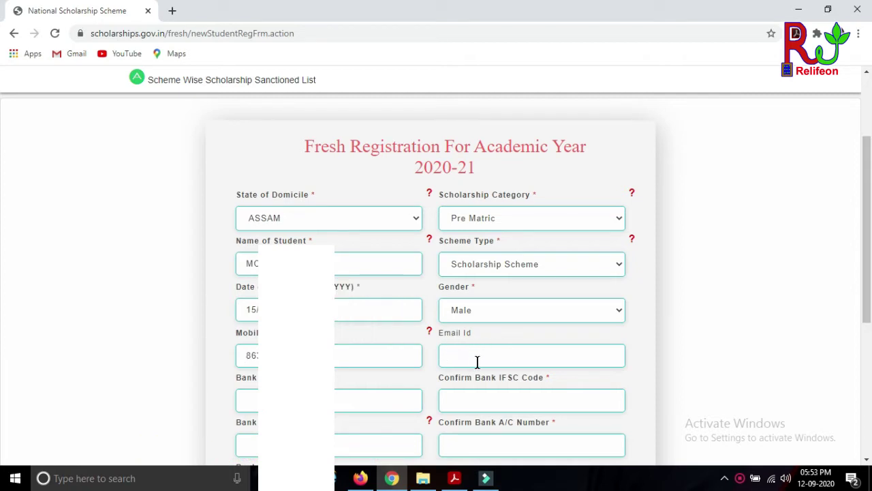
pyautogui.click(457, 355)
pyautogui.hotkey('ctrl', 'v')
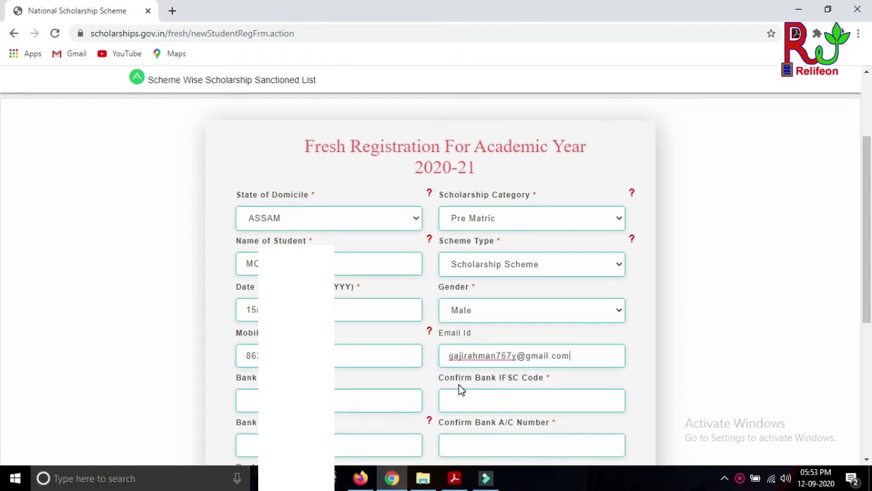
# - Enter and confirm bank IFSC code UCBA0001206, which resolves to UCO BANK
pyautogui.click(399, 398)
pyautogui.write('S')
pyautogui.hotkey('ctrl', 'a')
pyautogui.press('BackSpace')
pyautogui.write('S')
pyautogui.click(458, 407)
pyautogui.write('UCB')
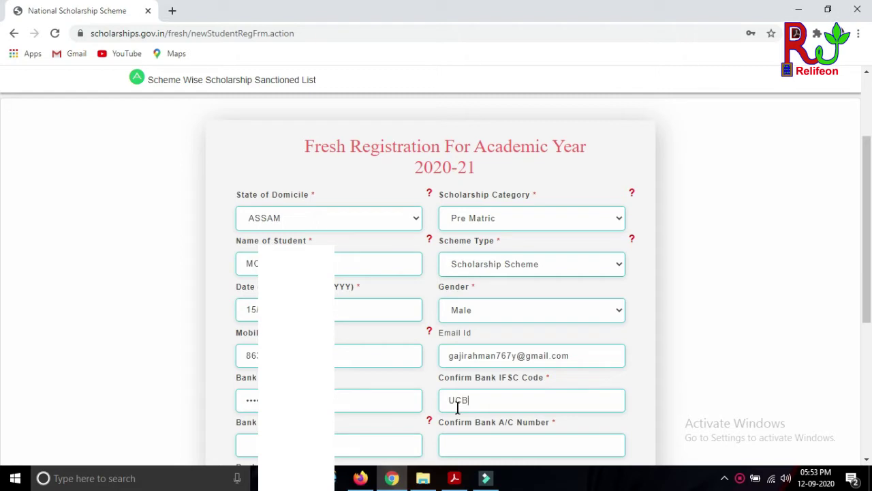
pyautogui.write('A0001206')
# - Enter the bank account number and repeat it in Confirm A/C Number
pyautogui.click(351, 443)
pyautogui.press('BackSpace')
pyautogui.press('BackSpace')
pyautogui.click(454, 445)
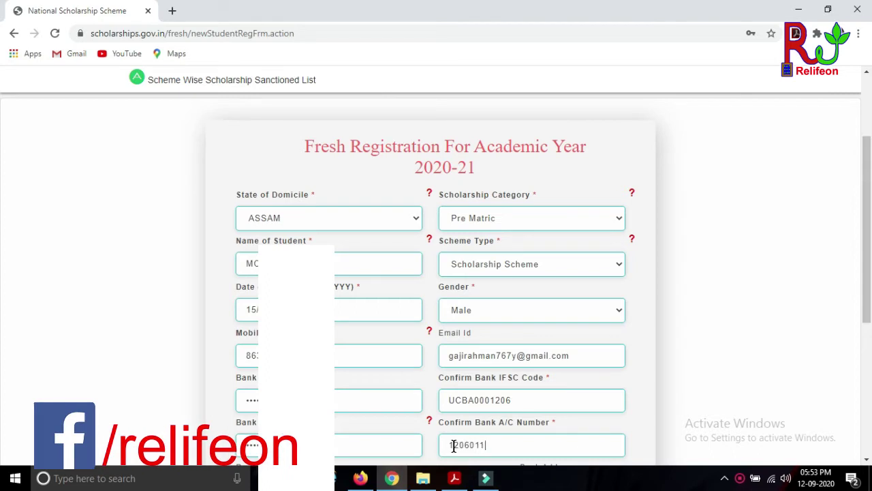
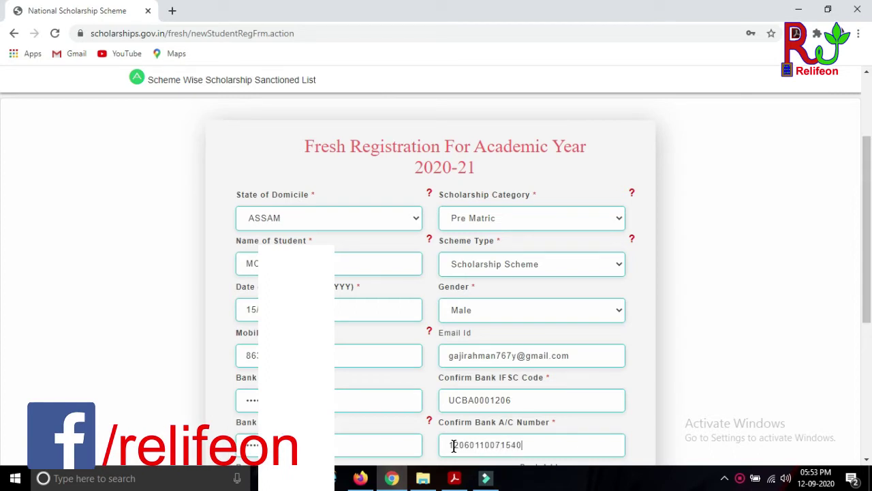
pyautogui.moveTo(863, 259); pyautogui.dragTo(852, 346)
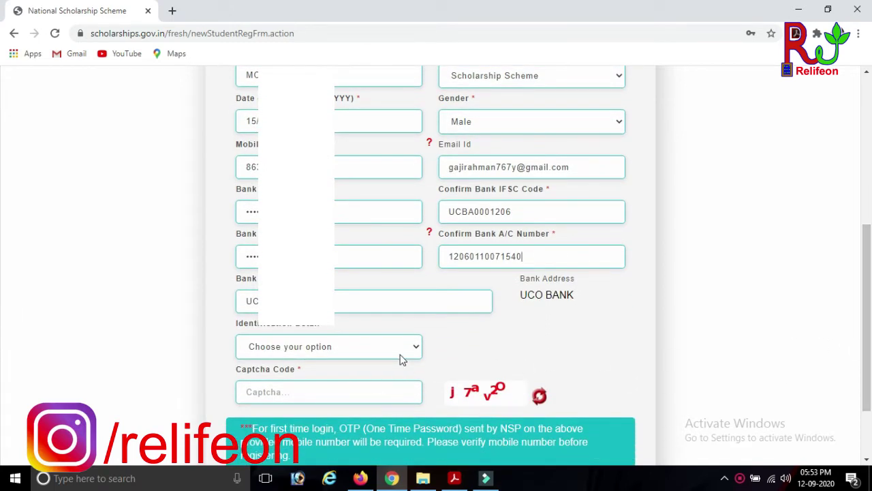
# - Choose Bank A/C Number as identification, attach Uco bank pass book.jpg, and register
pyautogui.click(337, 347)
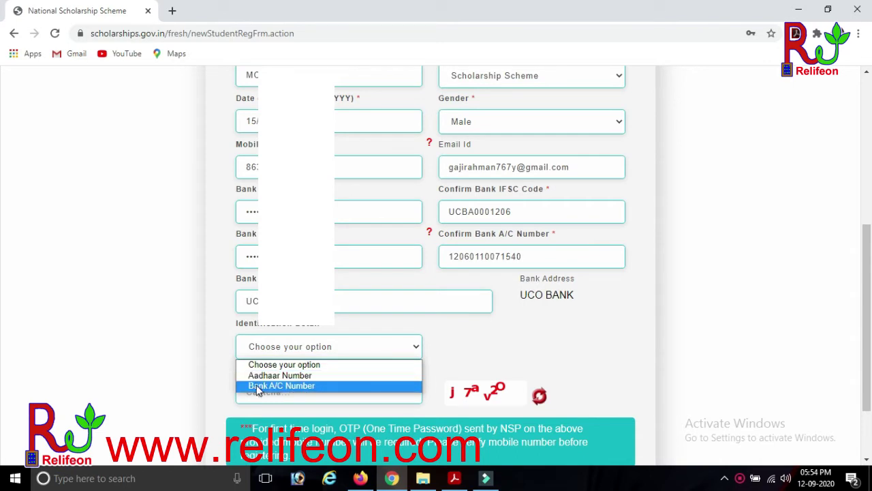
pyautogui.click(293, 387)
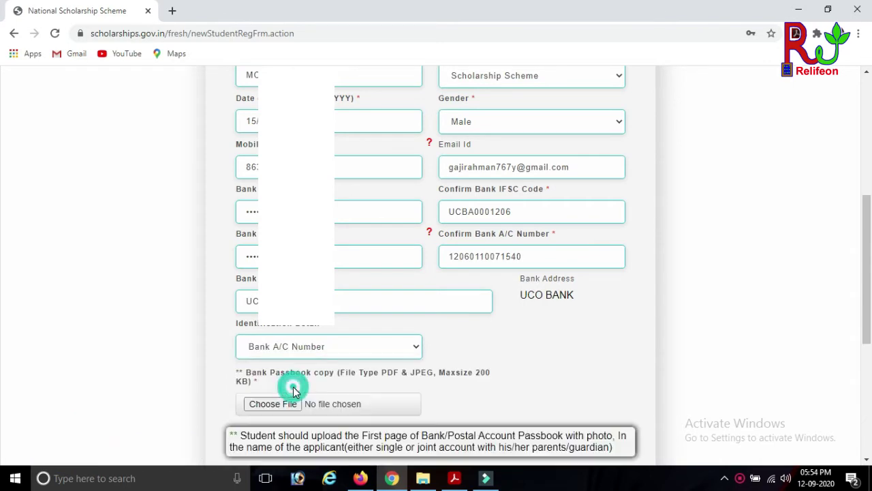
pyautogui.scroll(-2, 400, 370)
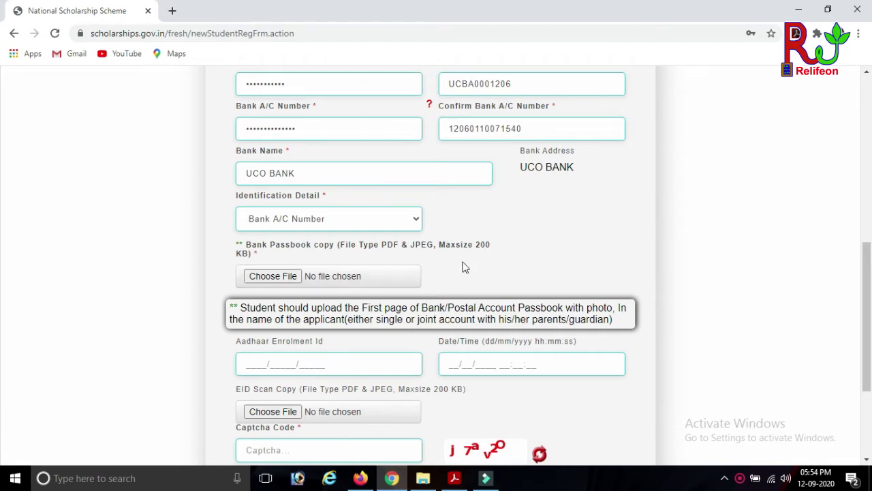
pyautogui.click(266, 277)
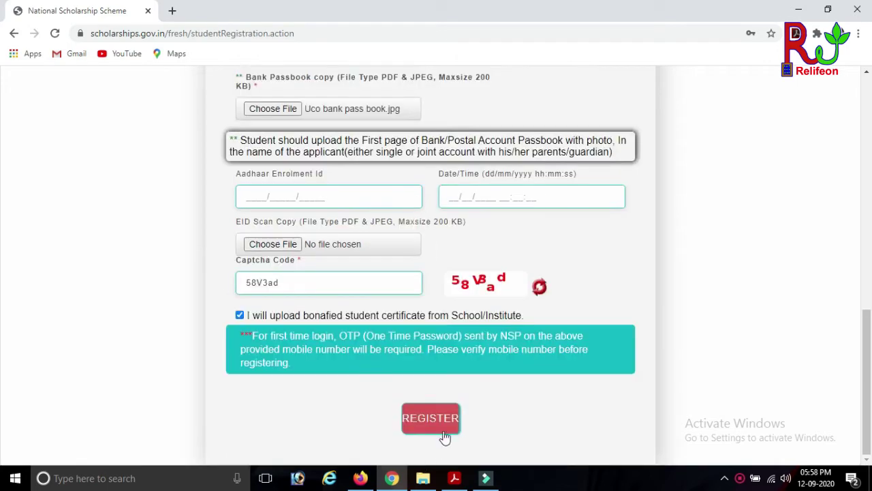
pyautogui.click(444, 422)
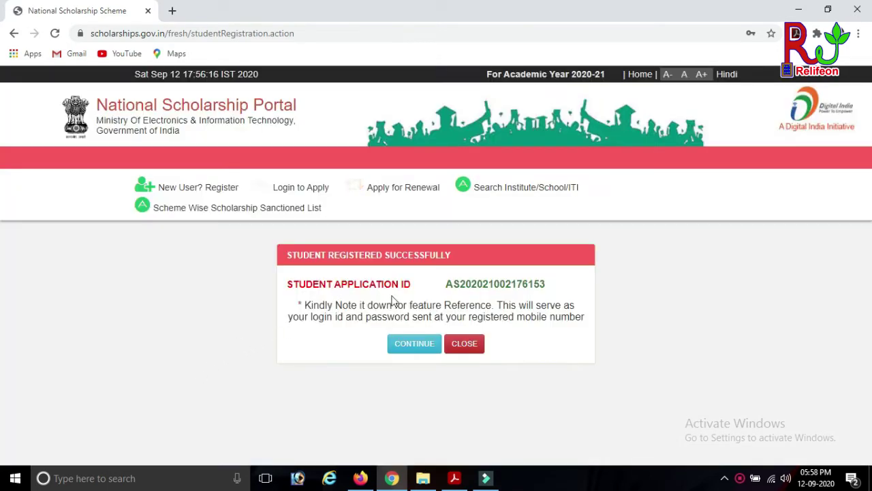
# - Copy the new application ID and enter it with the account password on the login page
pyautogui.doubleClick(498, 284)
pyautogui.hotkey('ctrl', 'c')
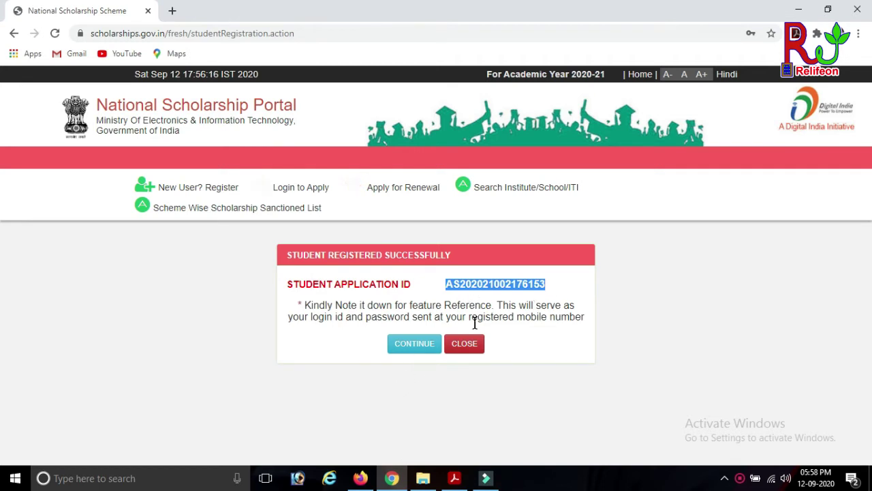
pyautogui.click(413, 343)
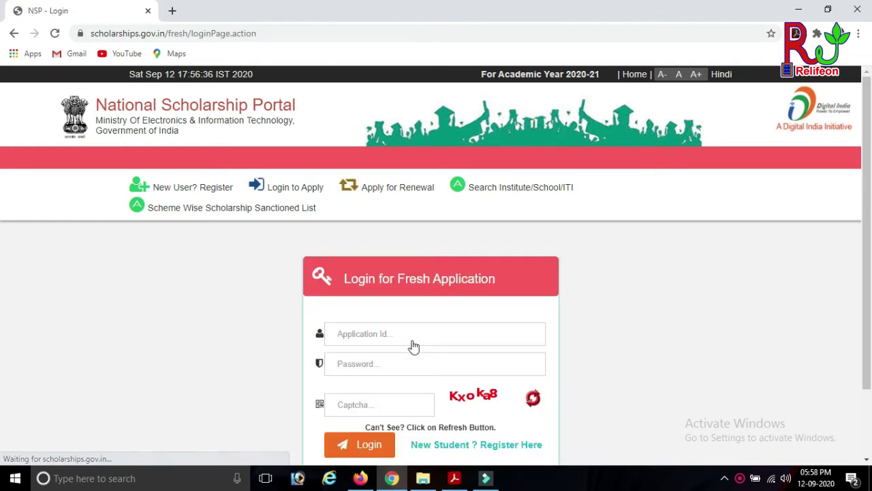
pyautogui.scroll(-1, 443, 314)
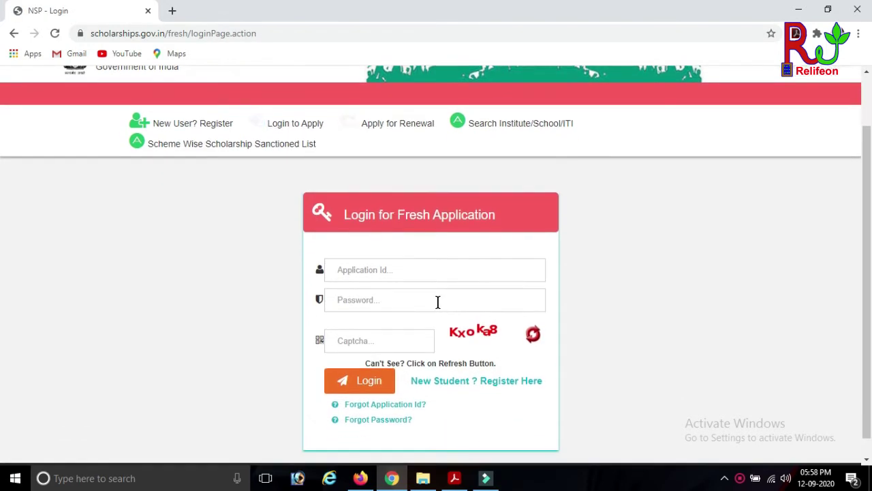
pyautogui.click(411, 269)
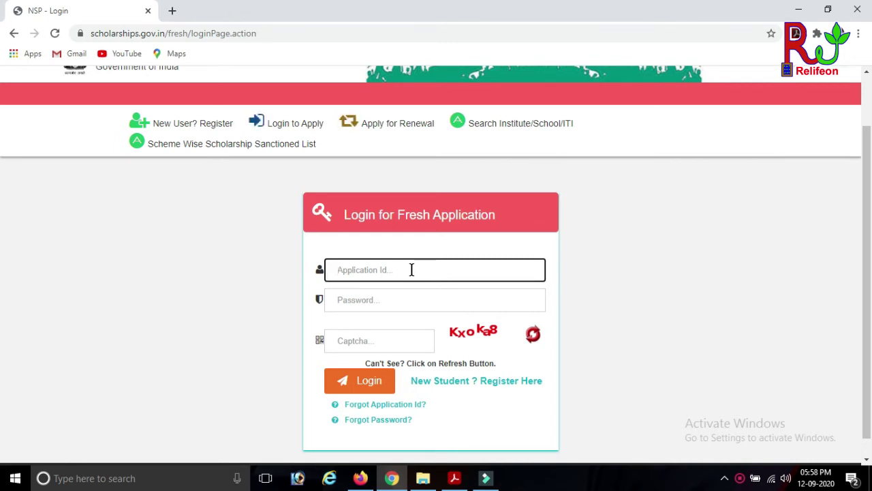
pyautogui.hotkey('ctrl', 'v')
pyautogui.click(399, 300)
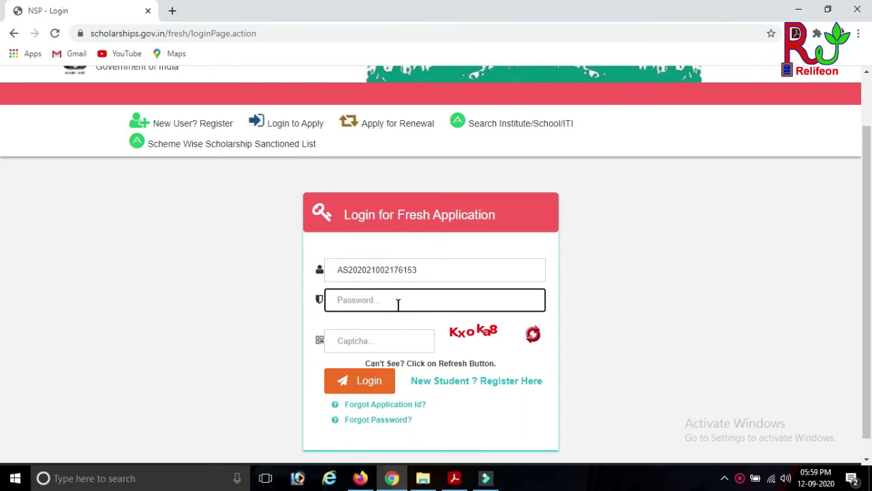
pyautogui.write('**********')
# - Enter the captcha and log in, then retype the new captcha after the rejection warning
pyautogui.click(398, 339)
pyautogui.write('K')
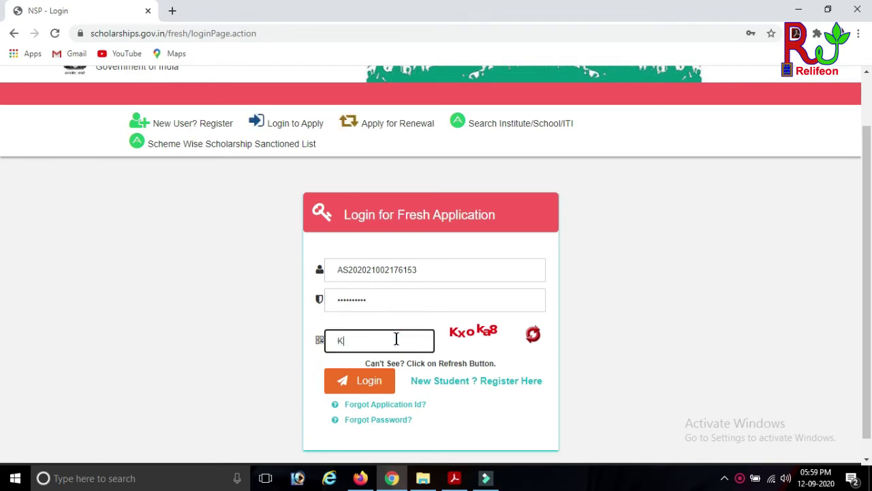
pyautogui.write('xOKa8')
pyautogui.click(361, 385)
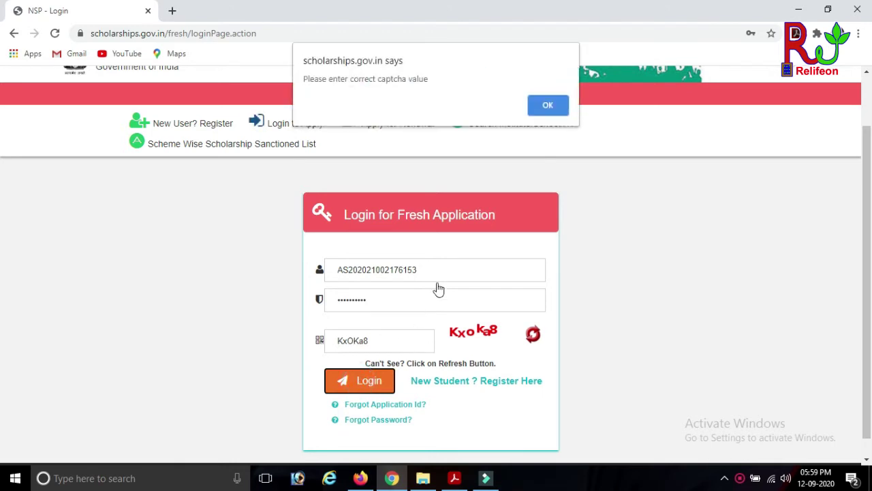
pyautogui.click(536, 103)
pyautogui.click(397, 335)
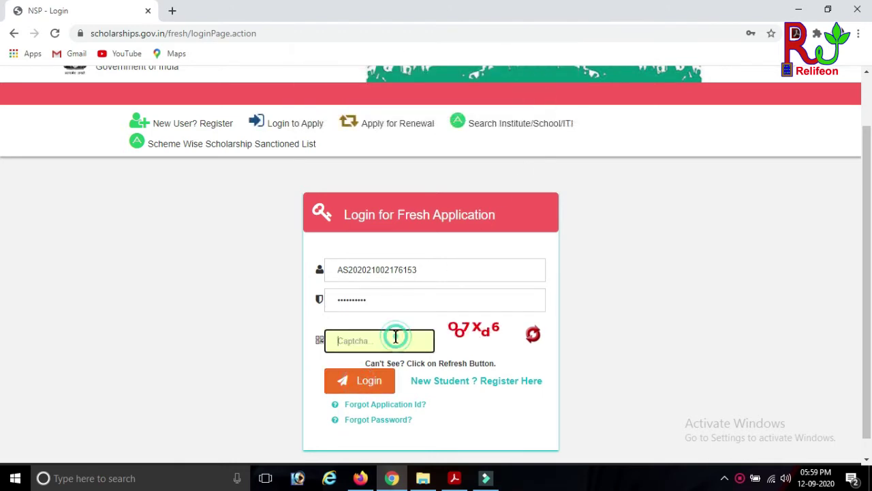
pyautogui.write('OO')
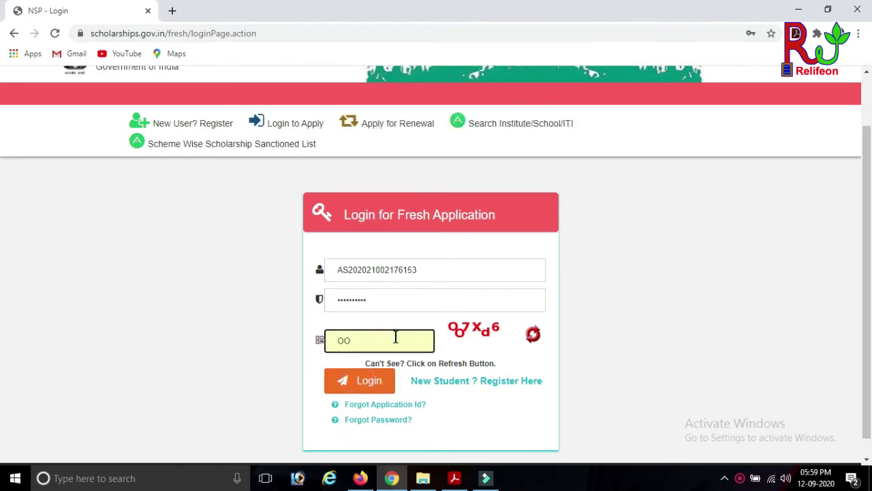
pyautogui.write('7Xd6')
# - Log in to the fresh application and verify with the one-time password
pyautogui.click(367, 383)
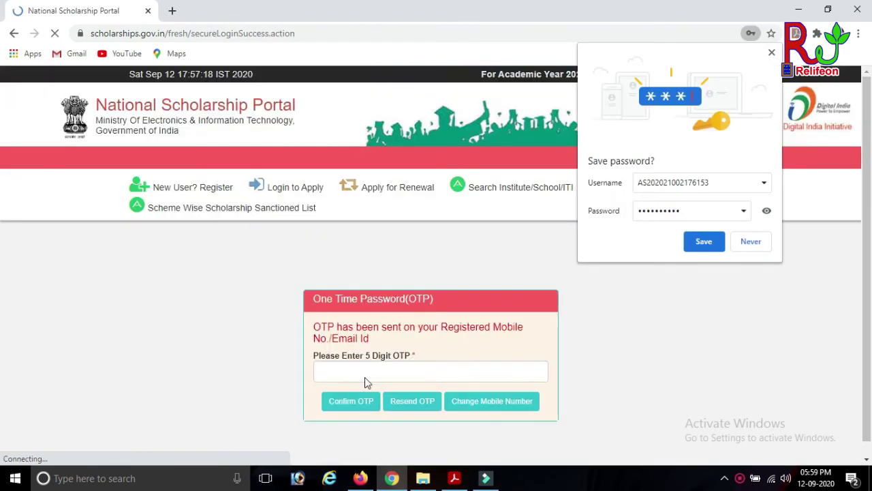
pyautogui.click(771, 52)
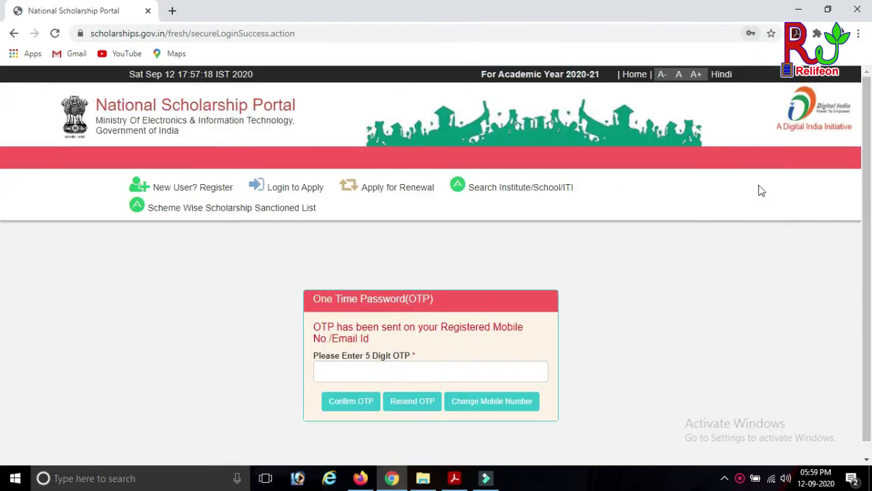
pyautogui.click(346, 374)
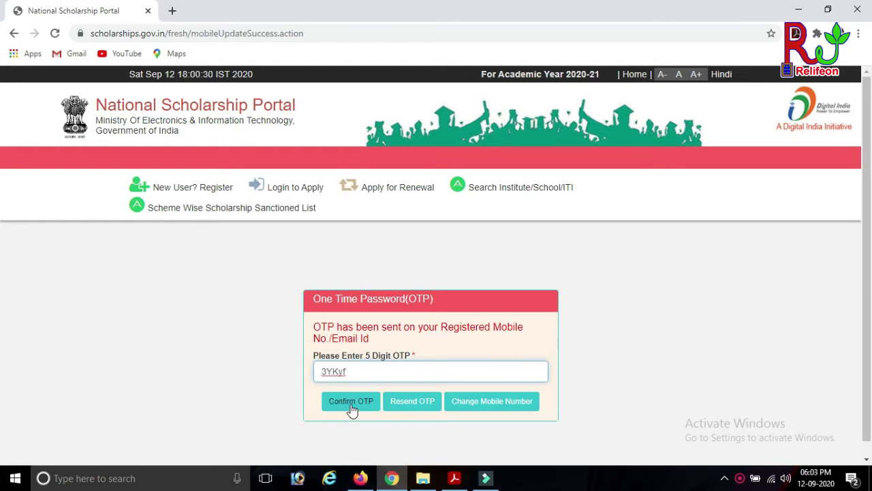
pyautogui.click(352, 402)
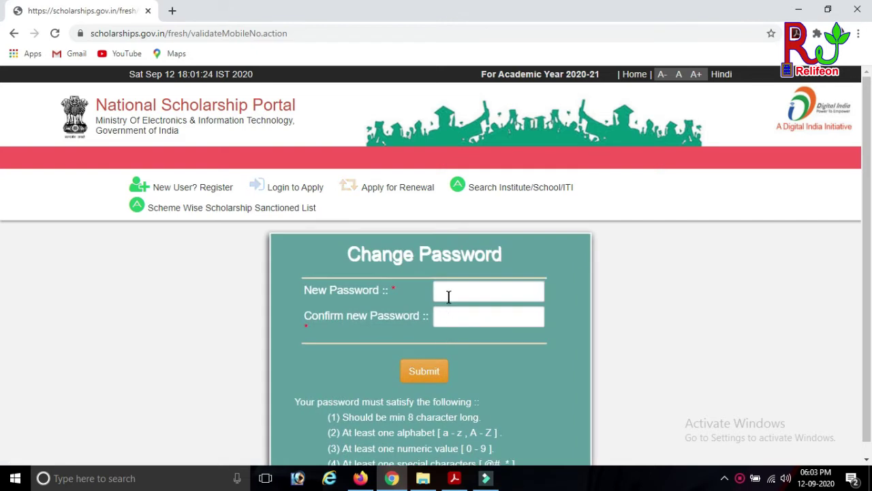
# - Enter a new password and repeat it in Confirm new Password, rated Strong
pyautogui.click(449, 293)
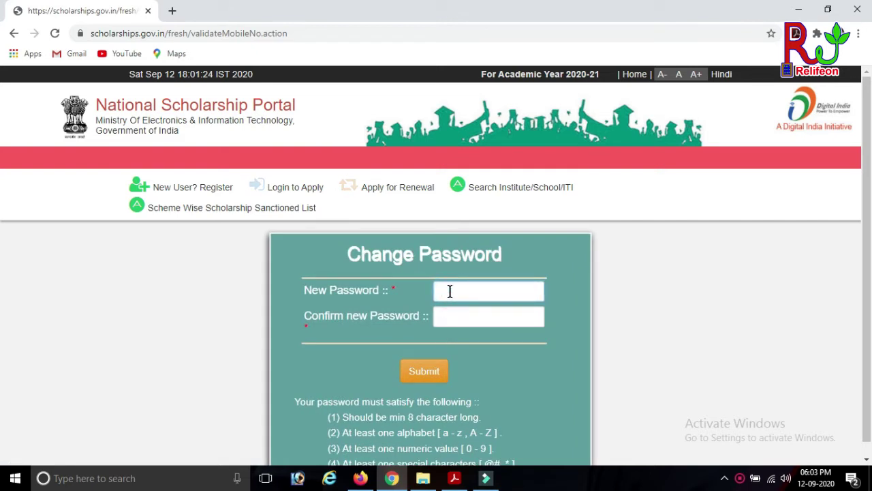
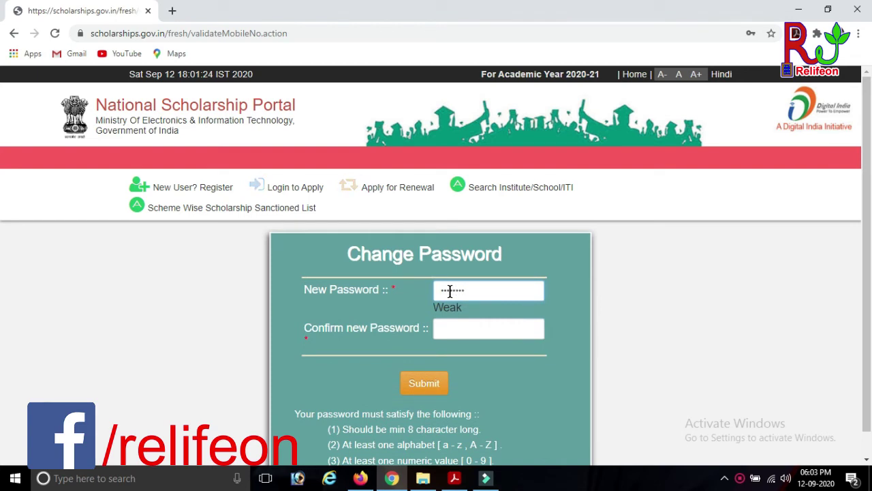
pyautogui.click(467, 328)
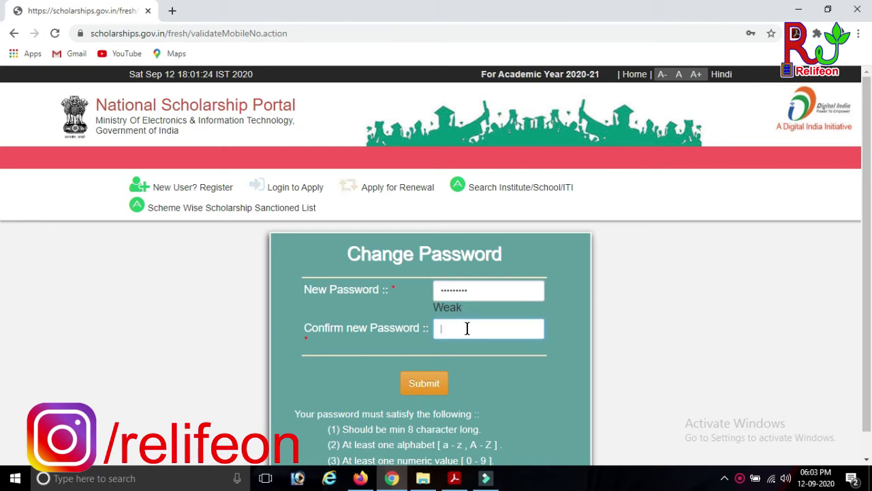
pyautogui.write('*****')
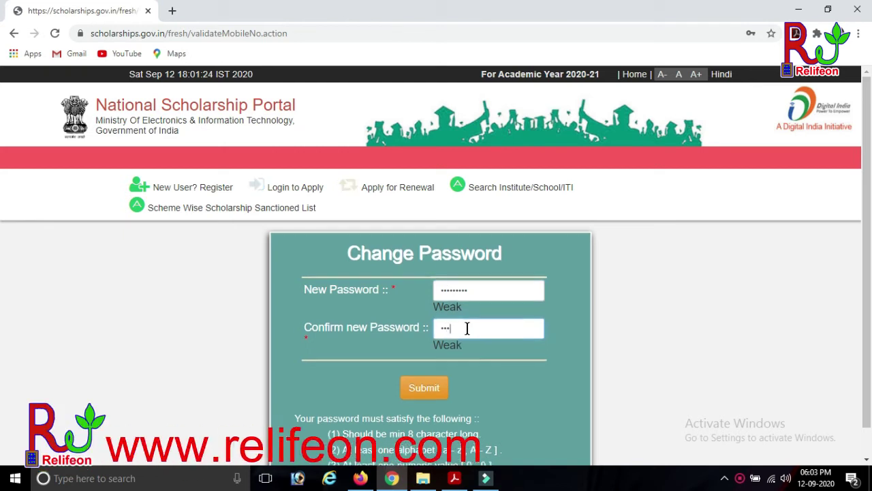
pyautogui.write('**')
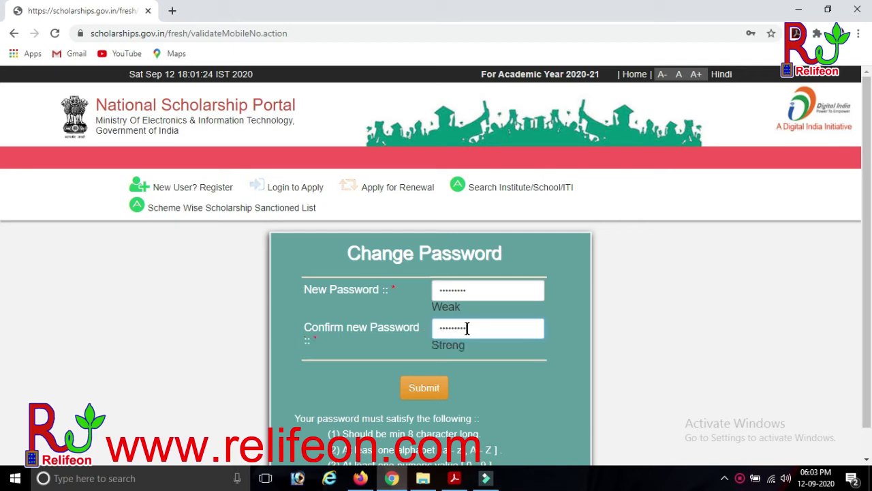
pyautogui.scroll(-1, 467, 328)
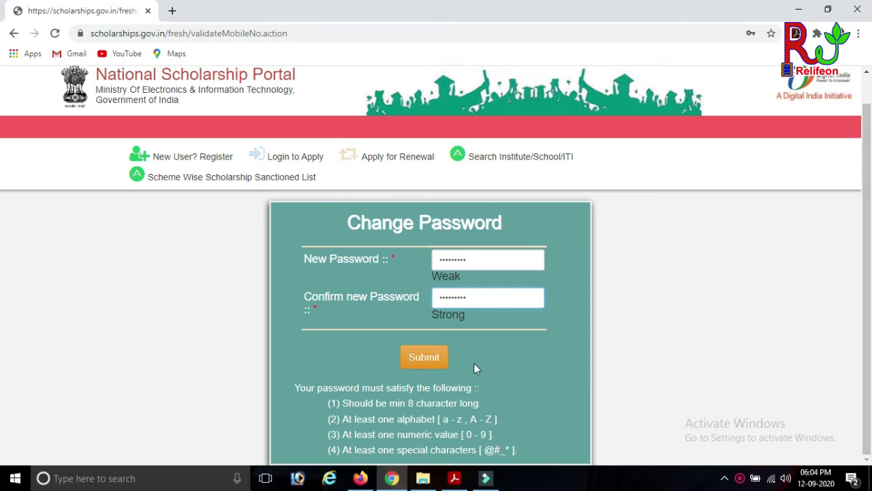
# - Submit the password change and bring up the scholarship Application Form
pyautogui.click(423, 359)
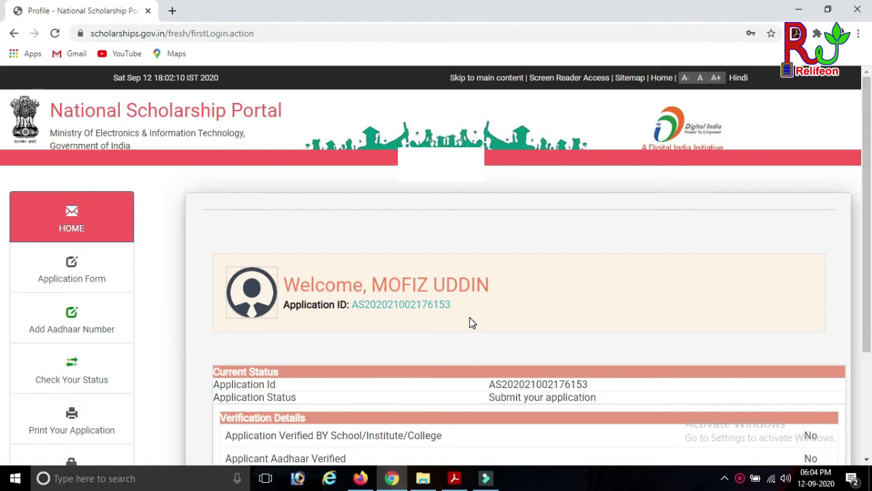
pyautogui.scroll(-3, 470, 317)
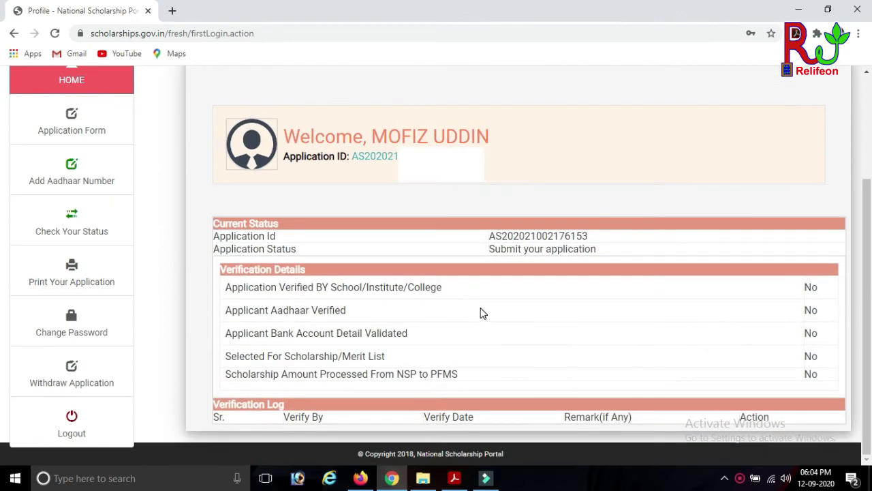
pyautogui.scroll(3, 481, 313)
pyautogui.scroll(-2, 481, 313)
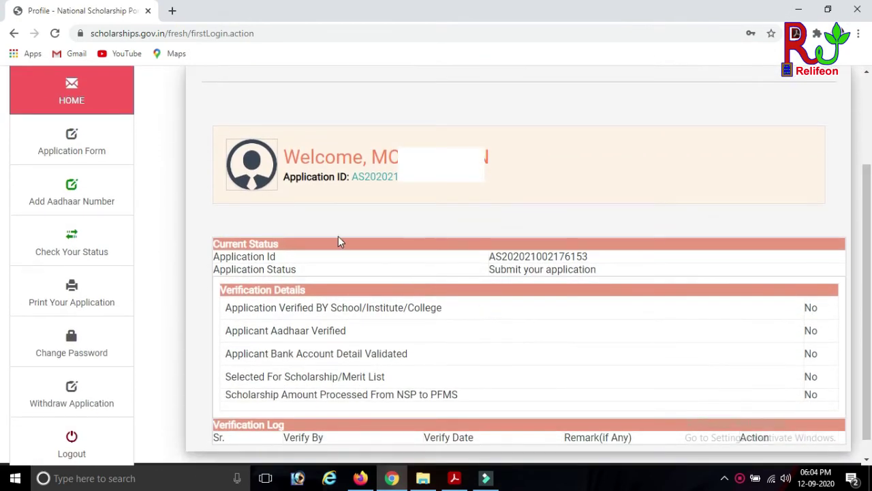
pyautogui.click(72, 140)
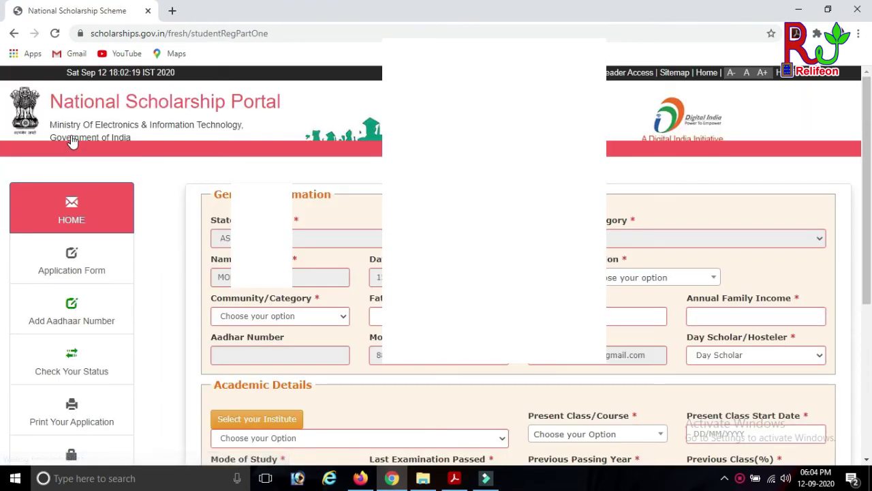
pyautogui.scroll(-1, 436, 273)
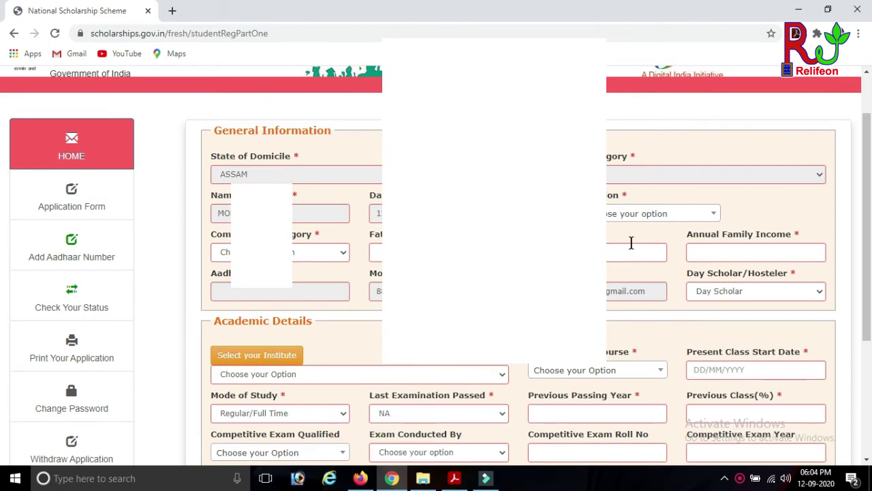
# - Set religion to Muslim and community to GENERAL, then fill the parent name fields
pyautogui.click(642, 214)
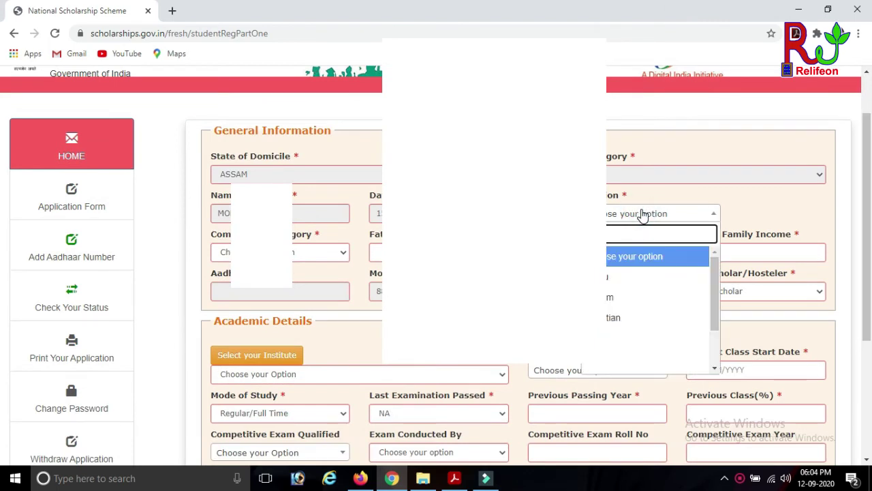
pyautogui.click(616, 298)
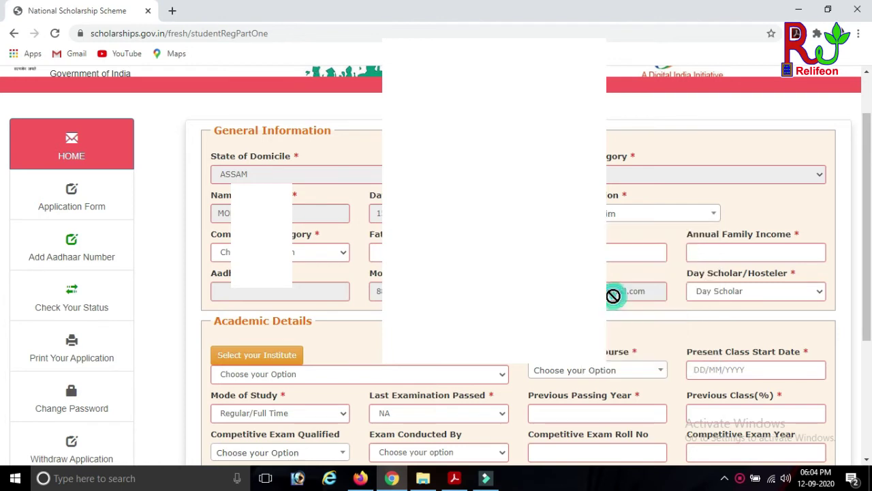
pyautogui.click(300, 255)
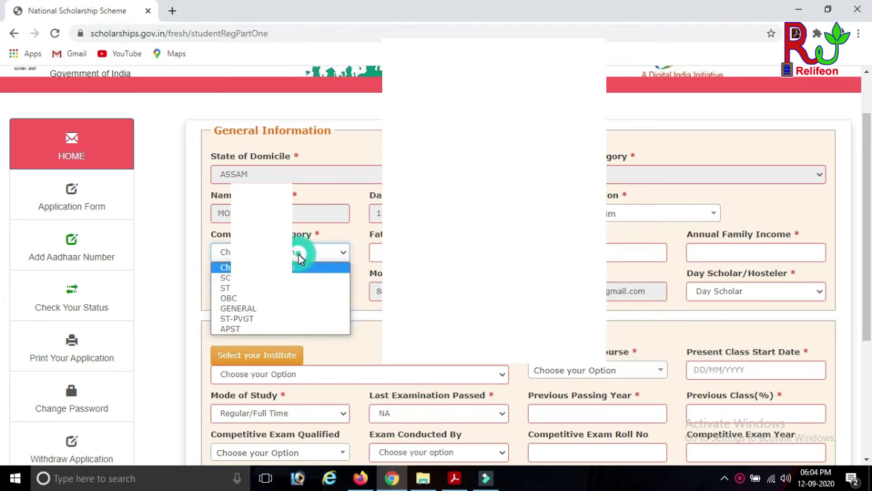
pyautogui.click(255, 310)
pyautogui.click(377, 252)
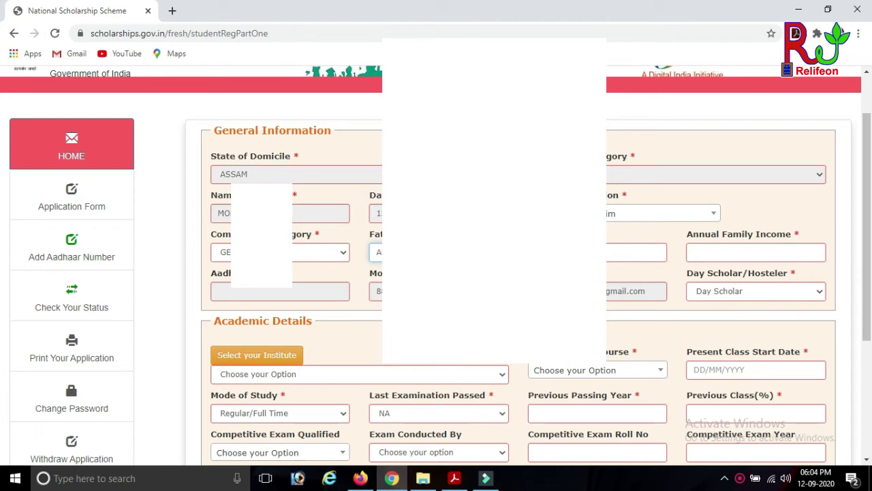
pyautogui.click(634, 252)
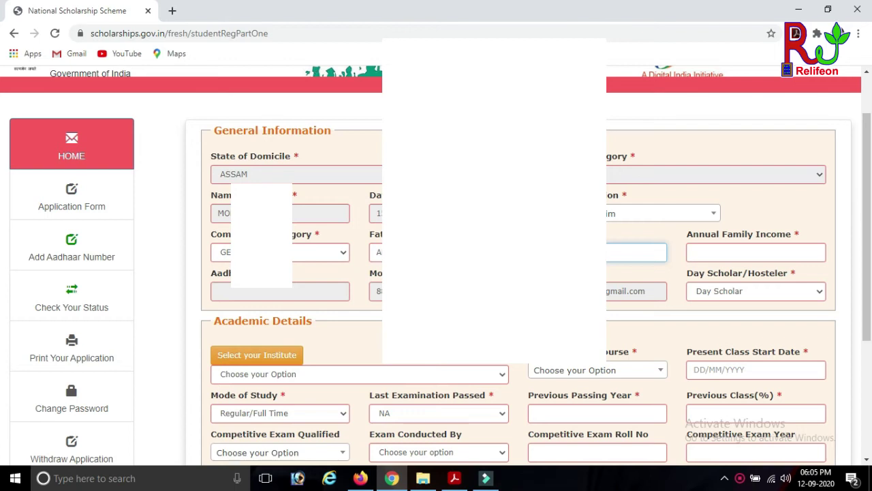
# - Enter annual family income 20000 and mark the student as Hosteler
pyautogui.click(713, 251)
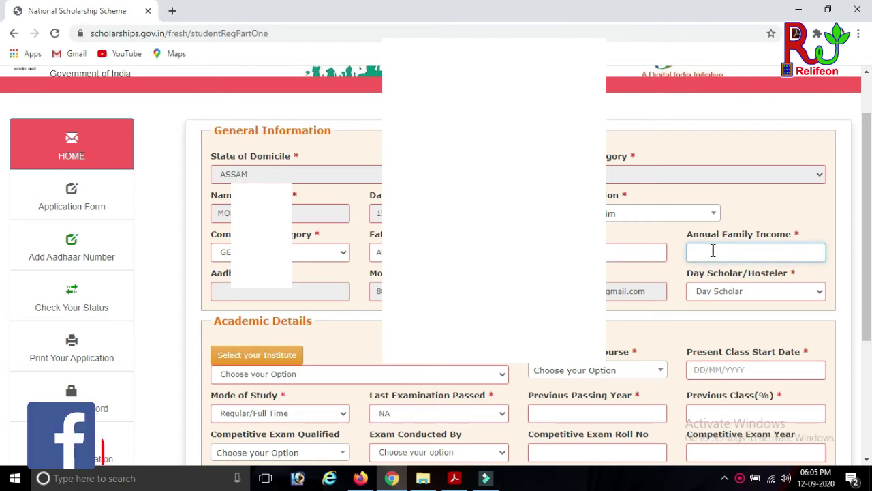
pyautogui.write('2000')
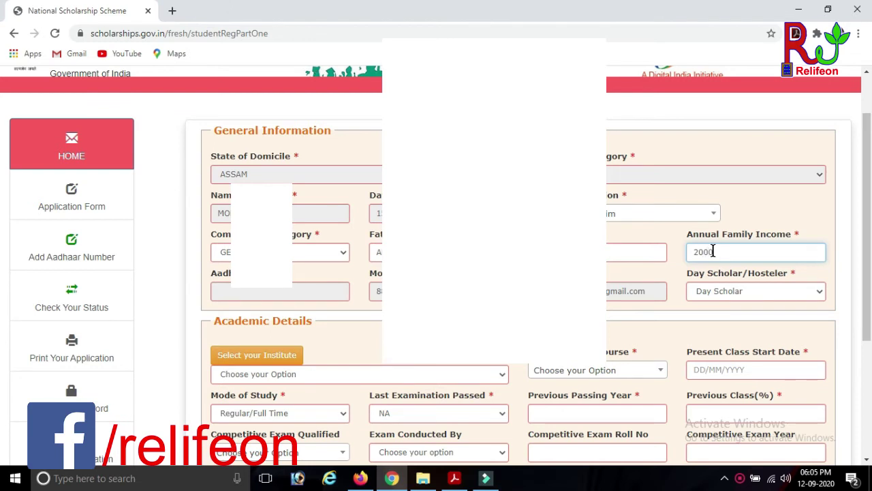
pyautogui.write('0')
pyautogui.click(714, 292)
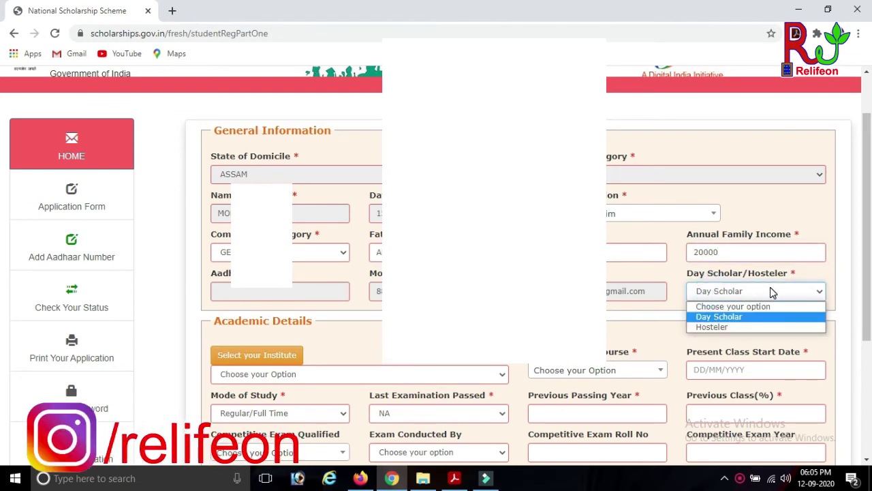
pyautogui.click(726, 327)
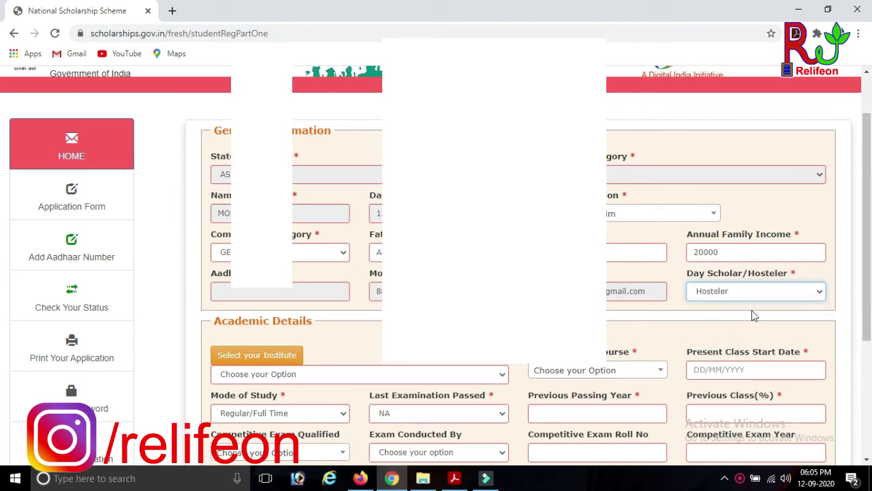
pyautogui.scroll(-3, 315, 261)
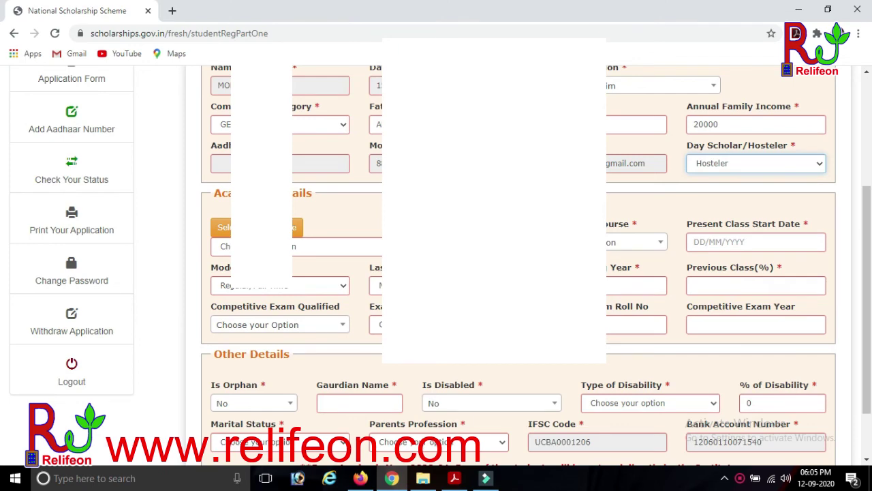
# - Filter the institute search to state ASSAM and district DHUBRI
pyautogui.click(363, 249)
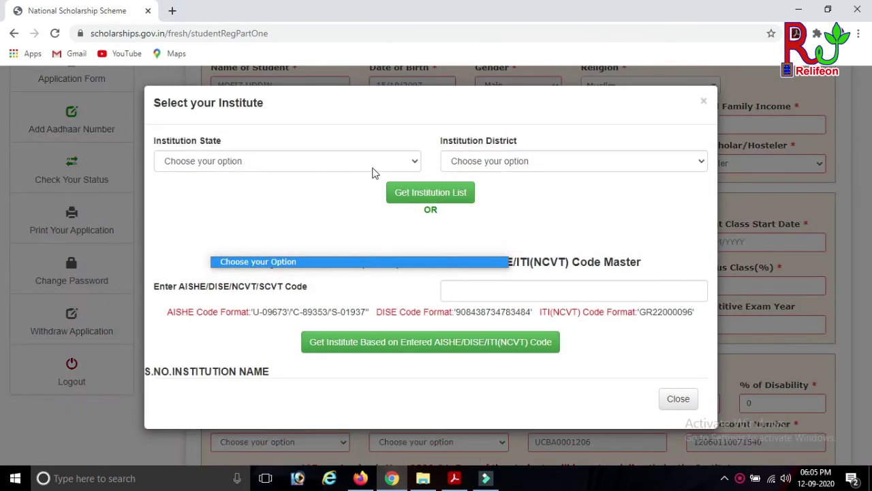
pyautogui.click(372, 167)
pyautogui.click(195, 225)
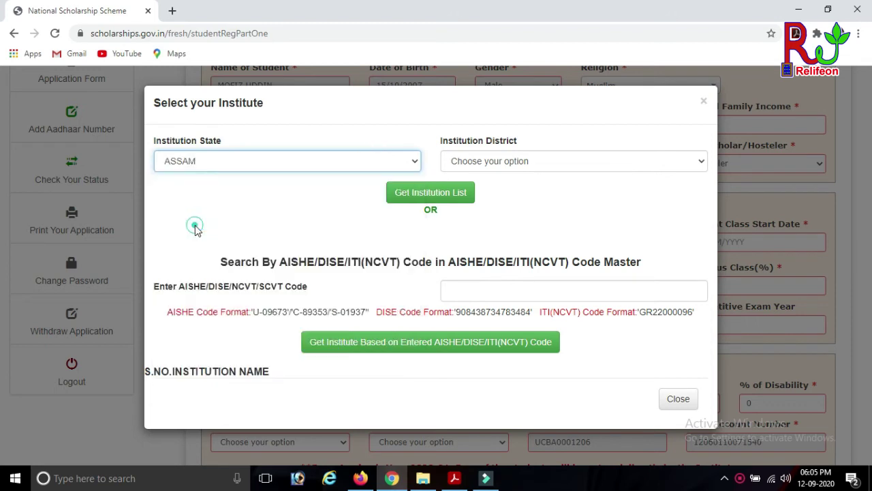
pyautogui.click(509, 164)
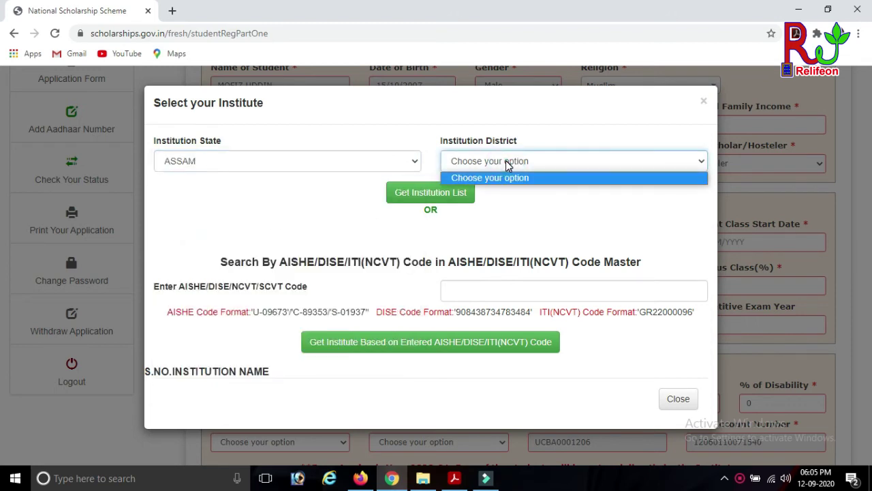
pyautogui.click(587, 161)
pyautogui.click(588, 161)
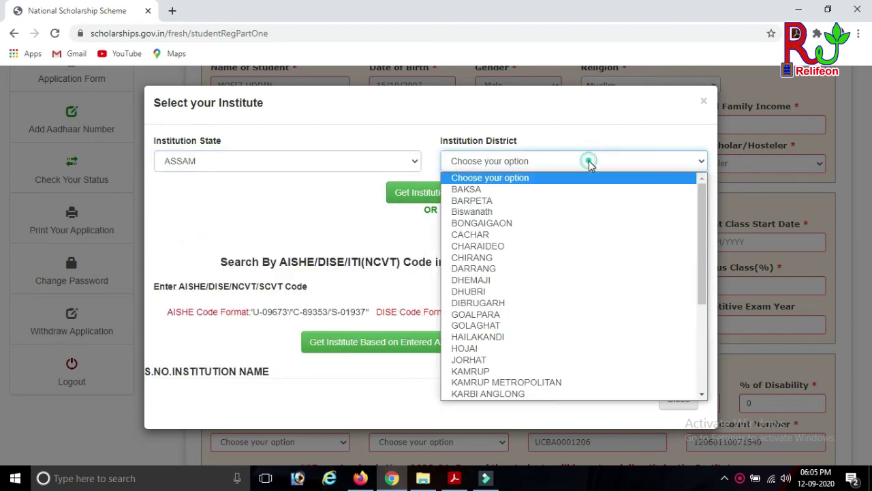
pyautogui.click(483, 291)
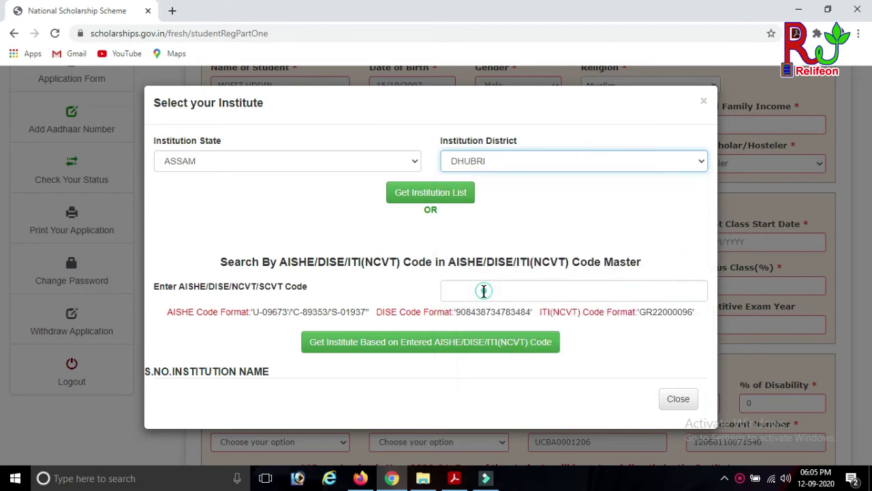
pyautogui.click(433, 194)
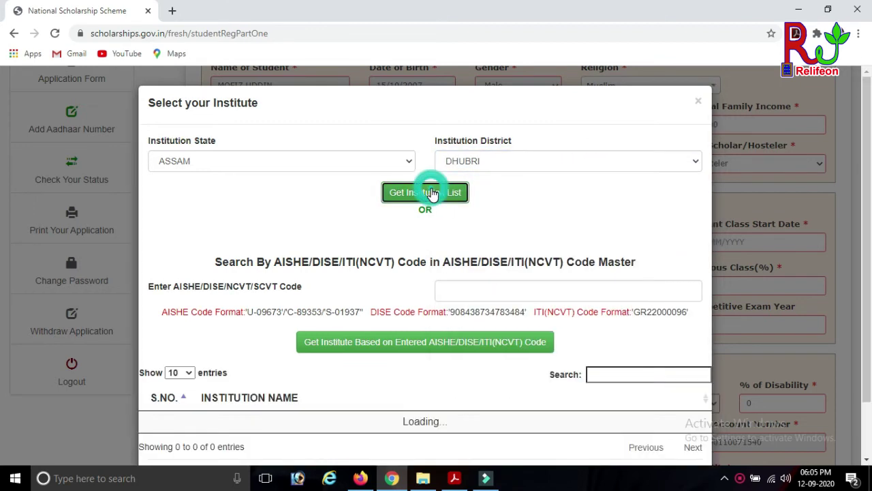
# - Select 015 NO NAYER ALGA PT-IV AP from the Dhubri institution list
pyautogui.scroll(-1, 485, 210)
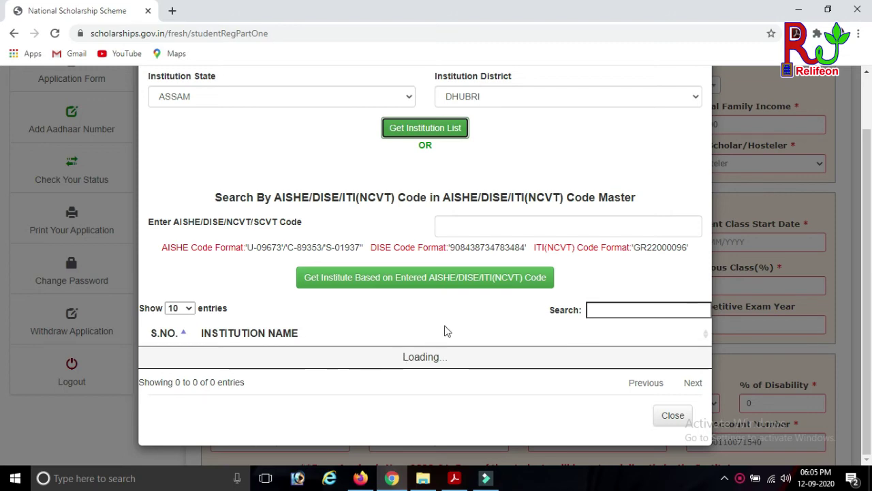
pyautogui.scroll(-4, 461, 326)
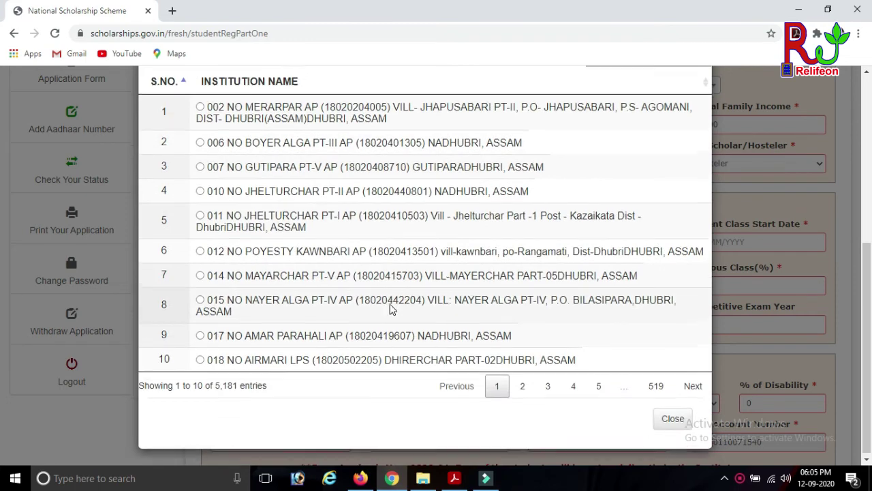
pyautogui.scroll(1, 391, 309)
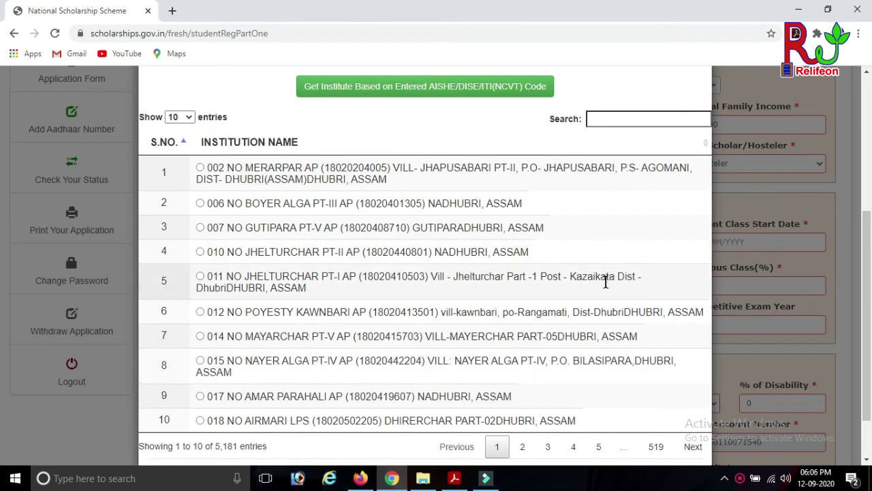
pyautogui.scroll(-1, 607, 289)
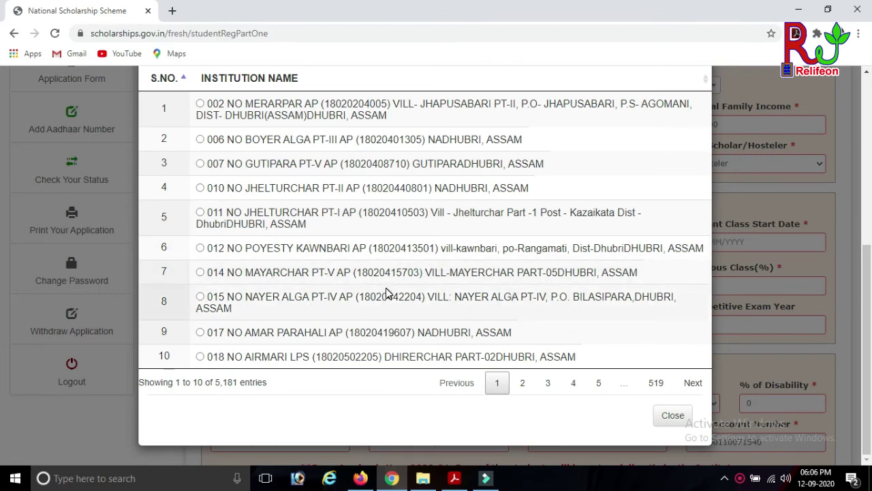
pyautogui.scroll(5, 386, 293)
pyautogui.scroll(-4, 388, 293)
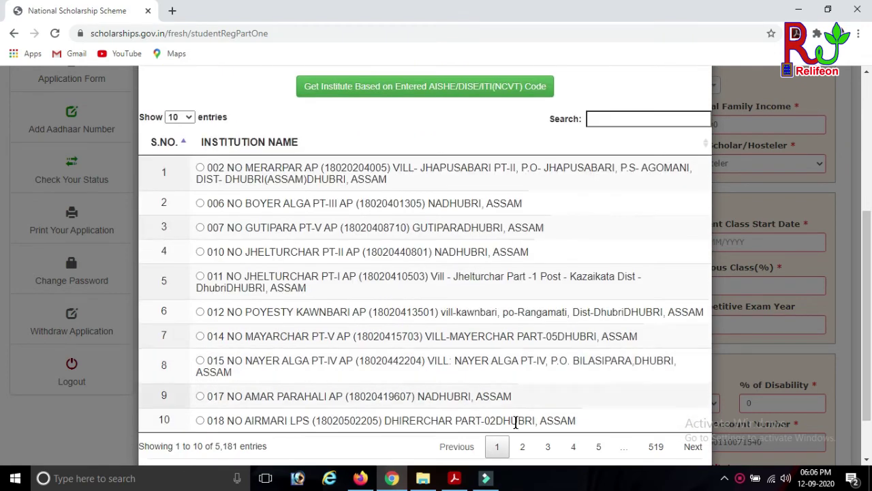
pyautogui.click(600, 361)
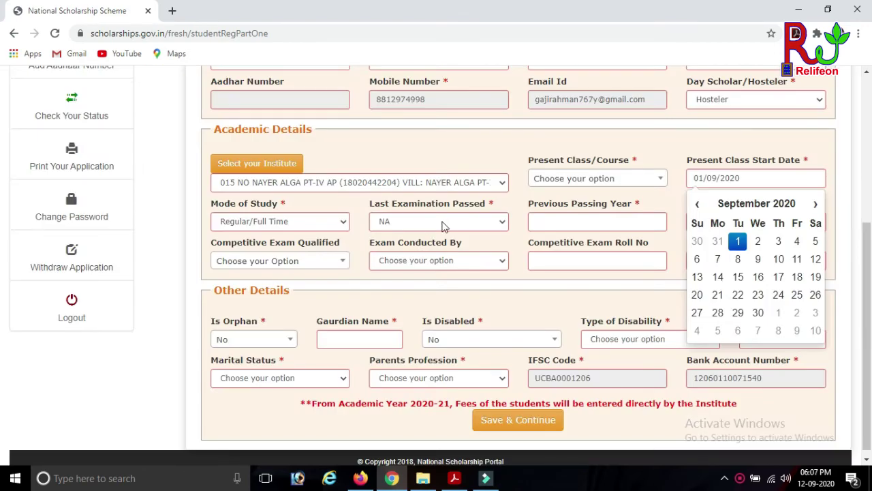
# - Set last exam passed VII, passing year 2019, previous class 67%, and start the guardian name
pyautogui.click(503, 221)
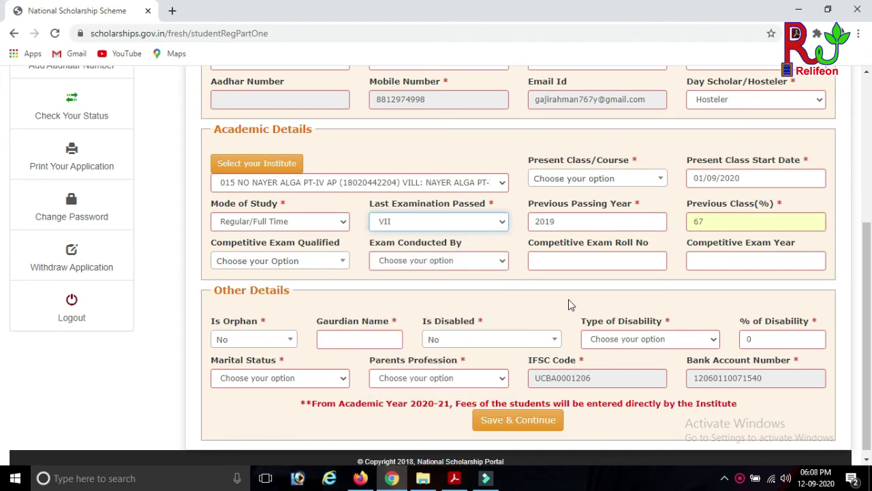
pyautogui.scroll(-1, 806, 266)
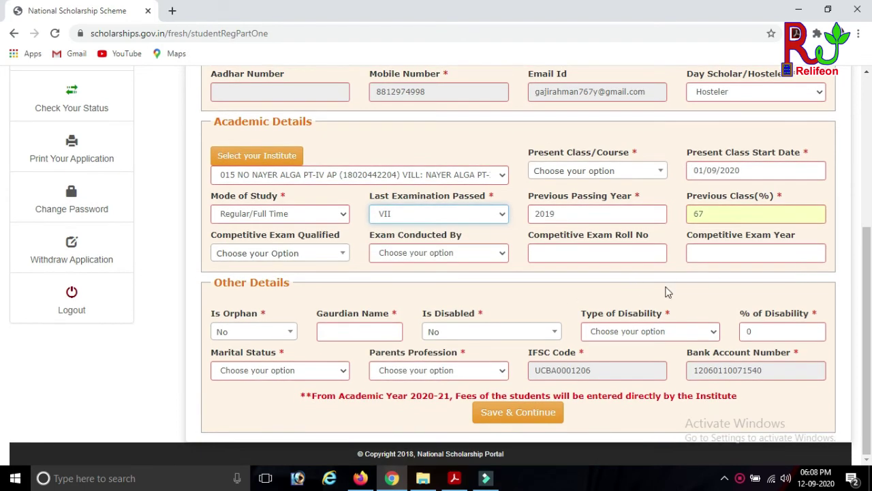
pyautogui.click(347, 333)
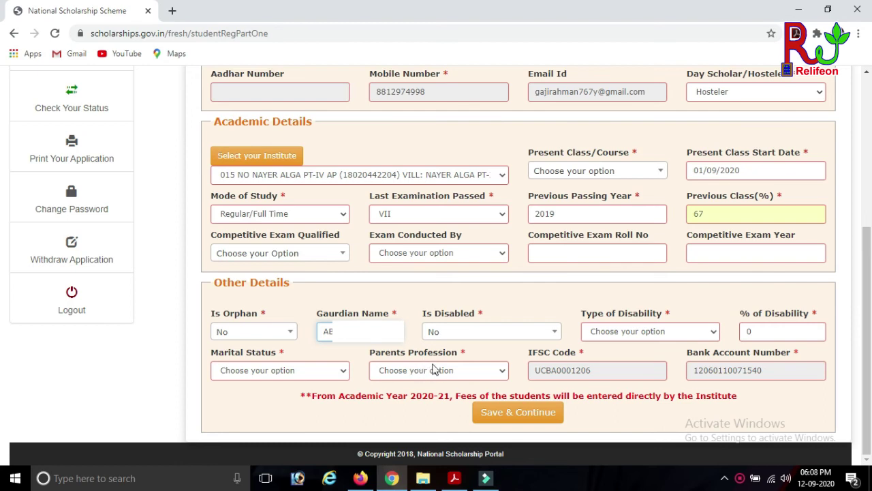
# - Set parents' profession to Others and marital status to Un Married, then save and continue
pyautogui.click(445, 375)
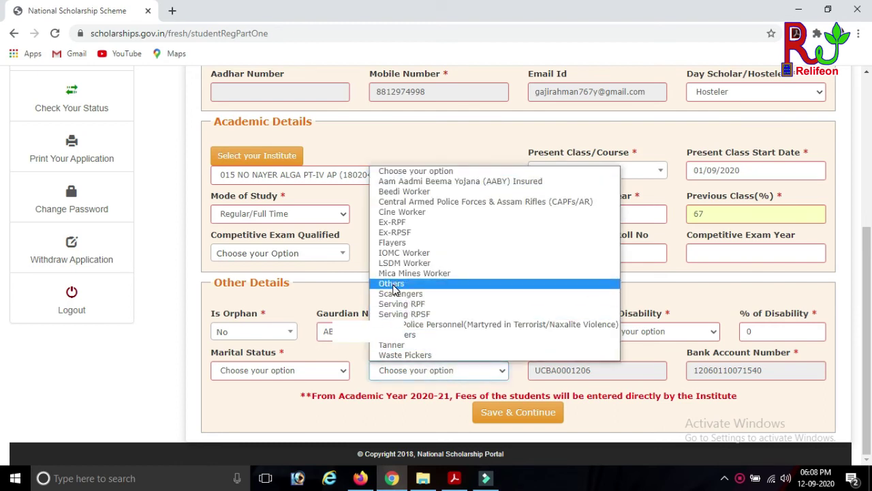
pyautogui.click(393, 284)
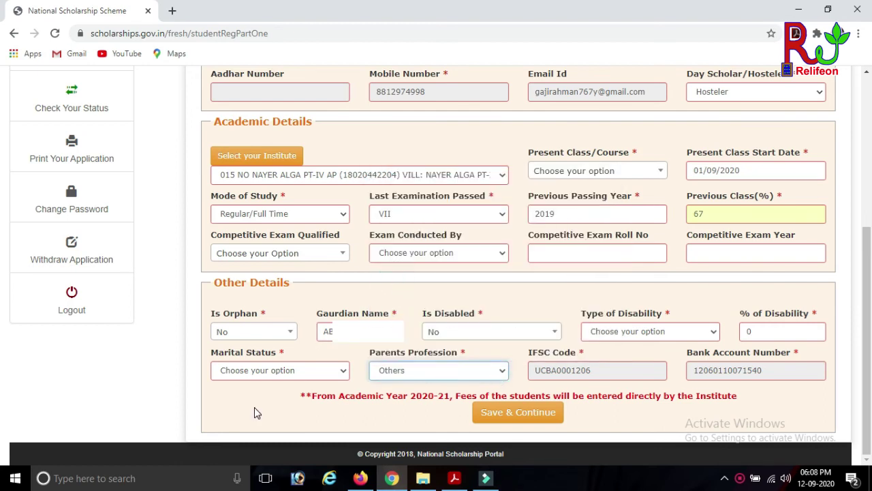
pyautogui.click(305, 372)
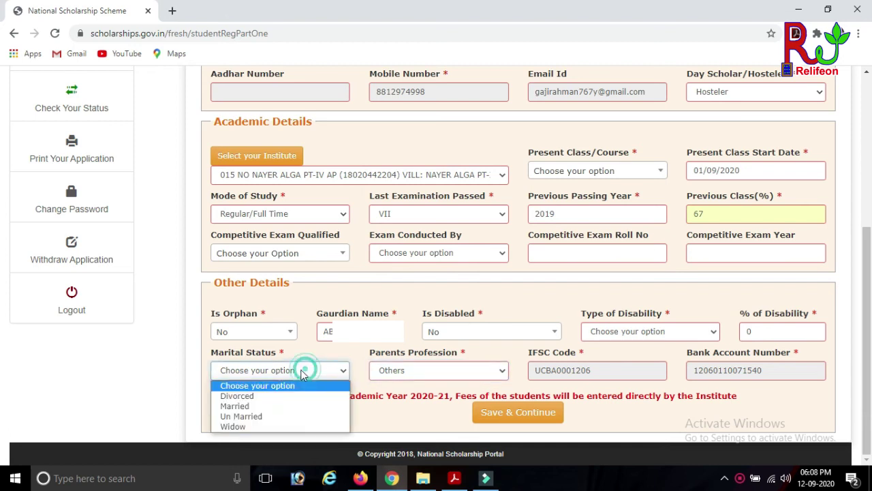
pyautogui.click(250, 416)
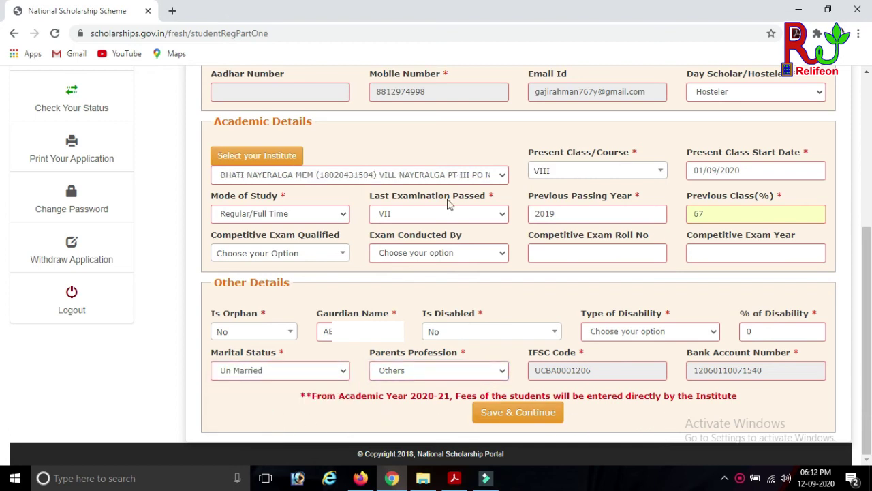
pyautogui.click(508, 416)
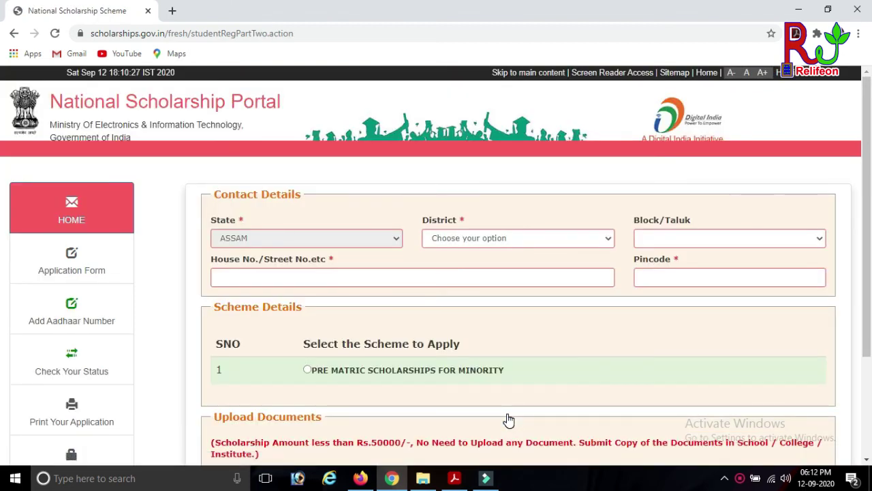
# - Choose district DHUBRI and block/taluk Bilasipara (Pt) in the contact details
pyautogui.click(516, 236)
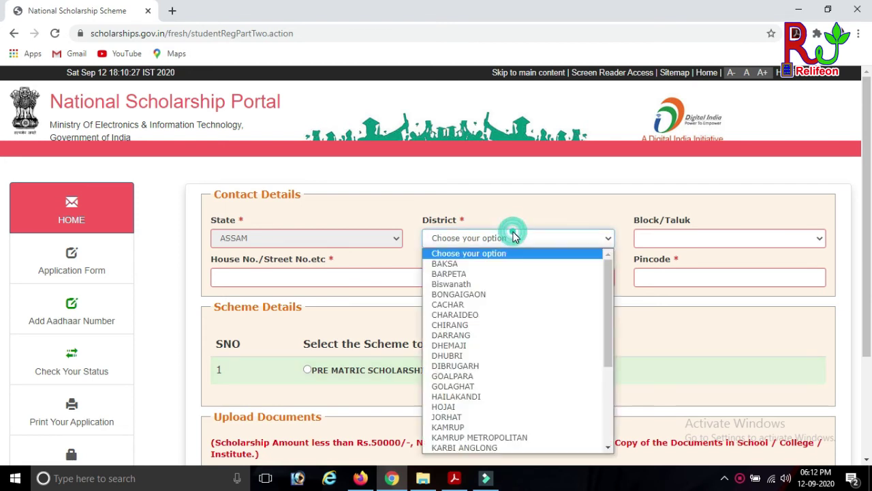
pyautogui.click(480, 357)
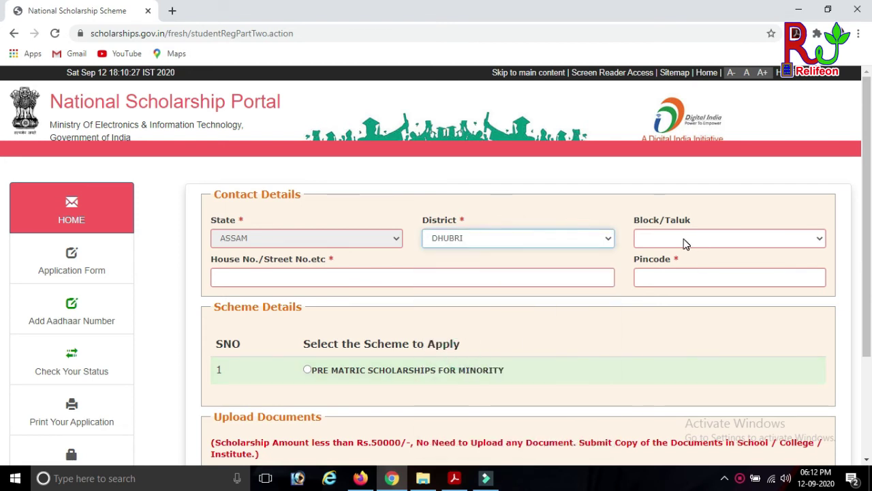
pyautogui.click(733, 246)
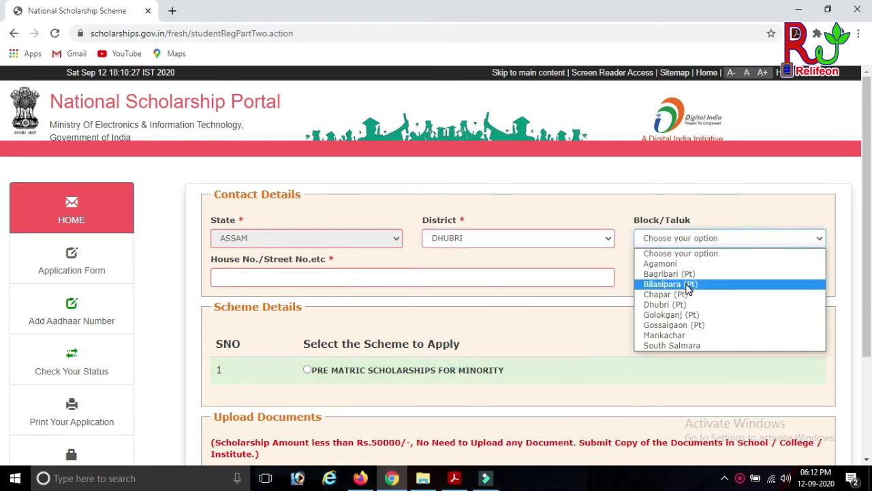
pyautogui.click(686, 283)
# - Fill in the house/street address and the pincode
pyautogui.click(336, 279)
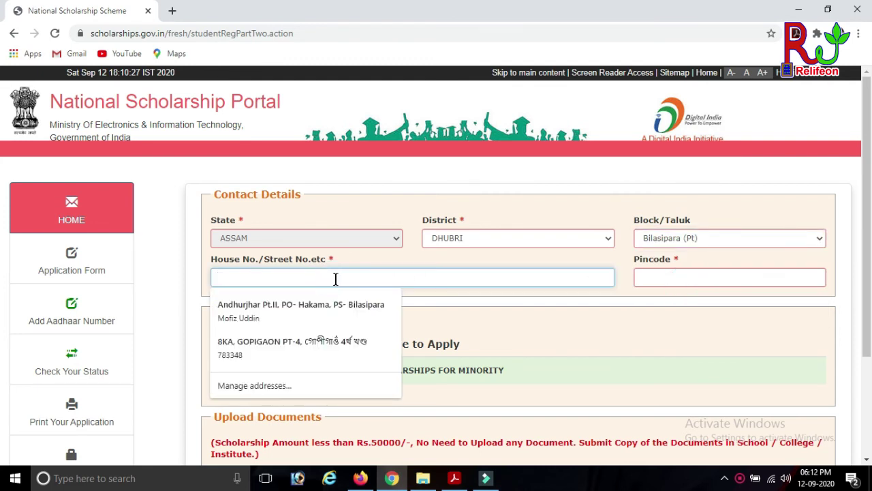
pyautogui.write('NAYERALGA')
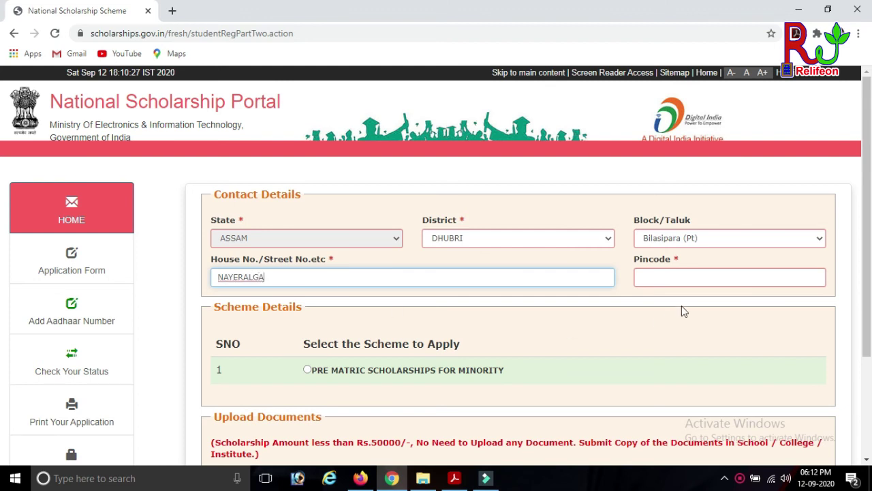
pyautogui.scroll(-1, 682, 311)
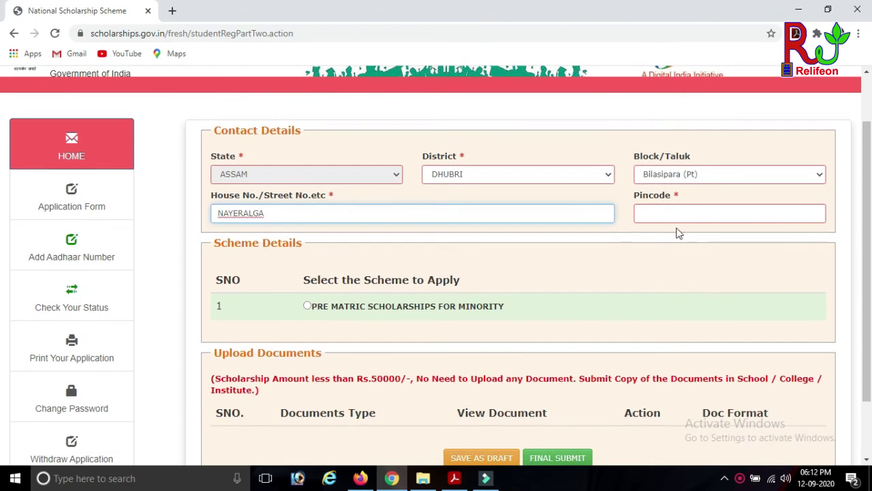
pyautogui.click(671, 216)
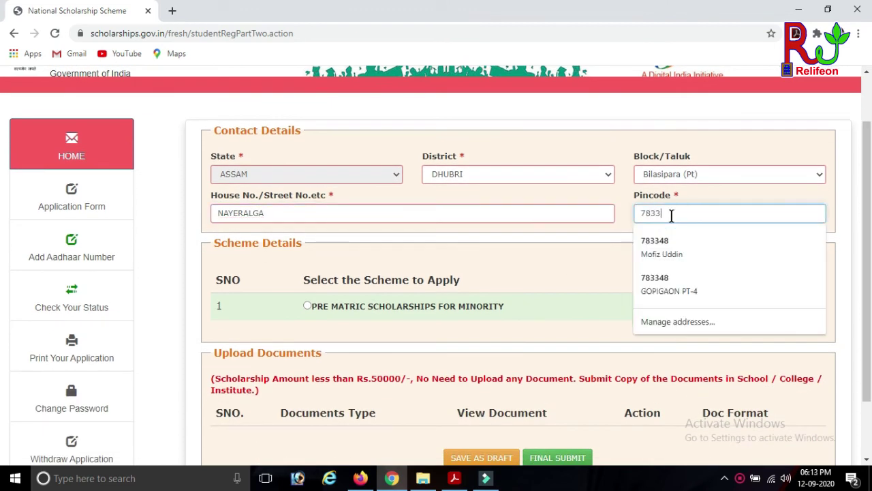
pyautogui.click(526, 270)
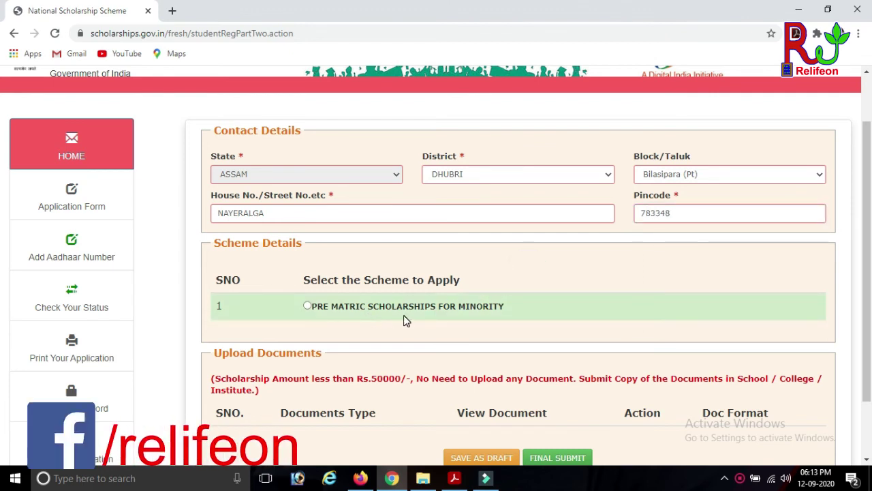
# - Choose PRE MATRIC SCHOLARSHIPS FOR MINORITY and download the Annexure-I bonafide student format
pyautogui.scroll(-1, 537, 306)
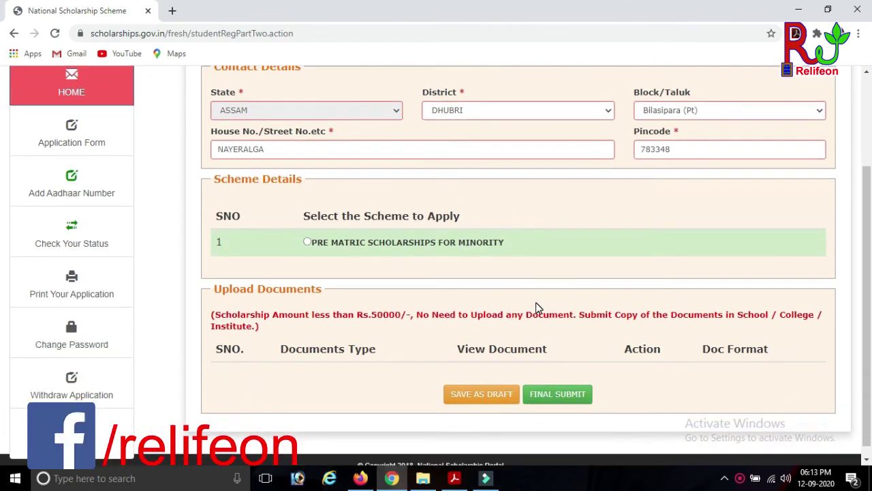
pyautogui.click(308, 242)
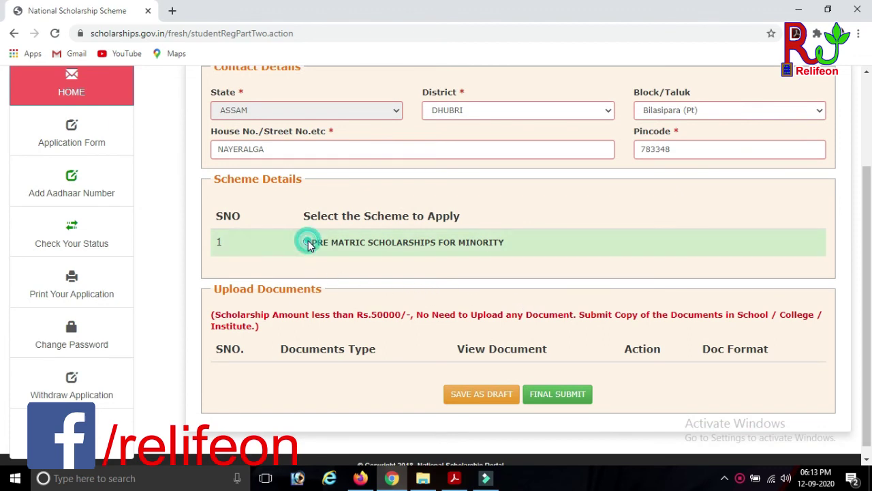
pyautogui.scroll(-1, 443, 259)
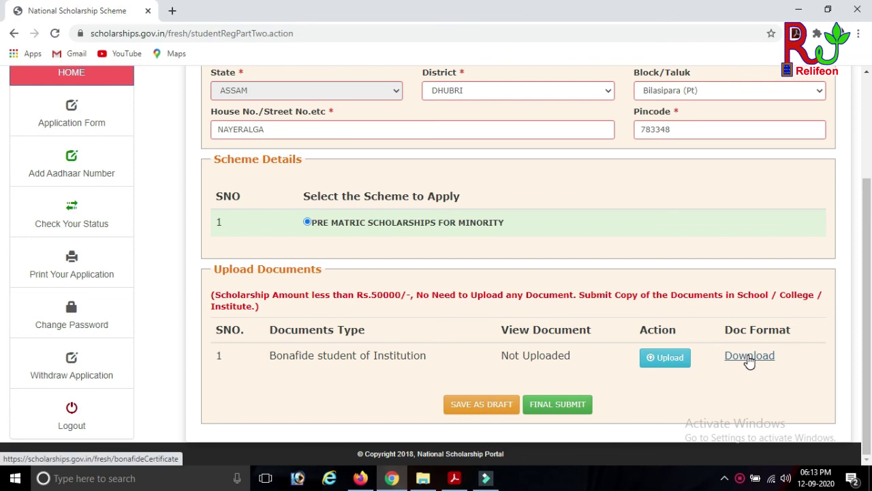
pyautogui.click(750, 359)
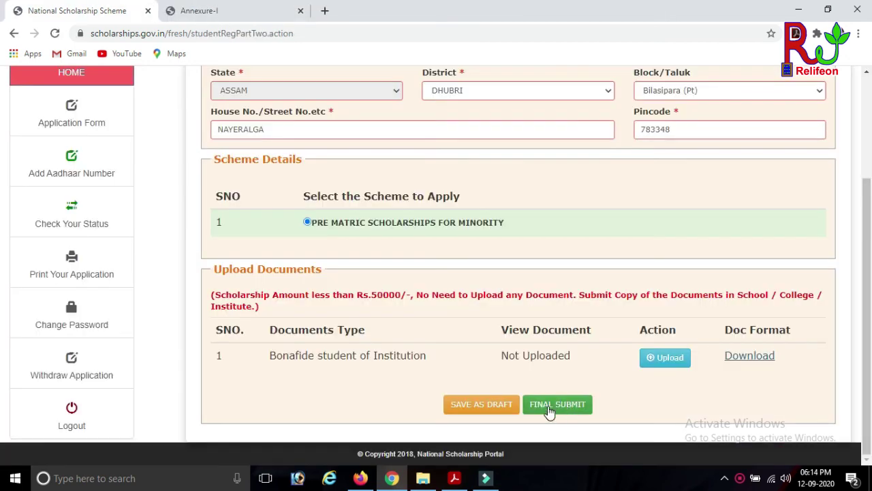